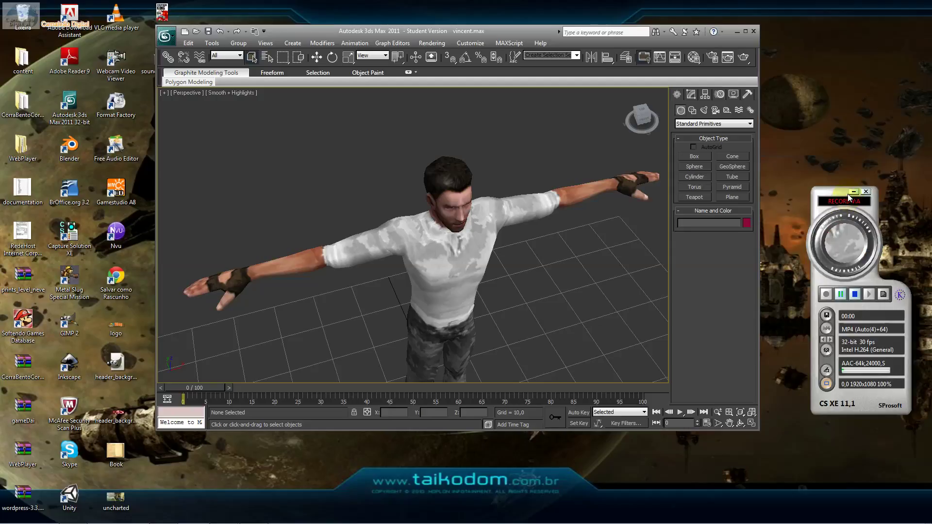
Show the character zoomed to fit in Top, Front, Left and Perspective views, with Select and Move active
{"action": "left_click_drag", "start_coordinate": [543, 39], "coordinate": [621, 68]}
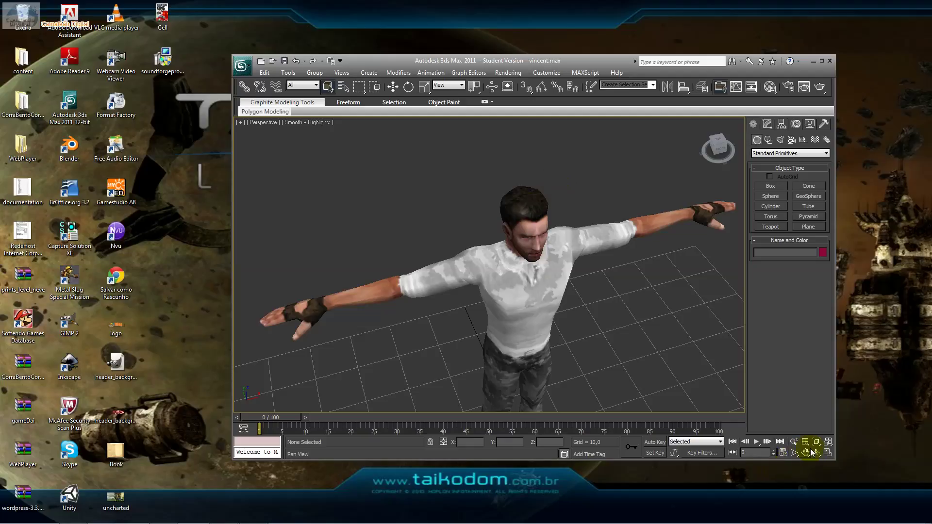
{"action": "left_click", "coordinate": [826, 453]}
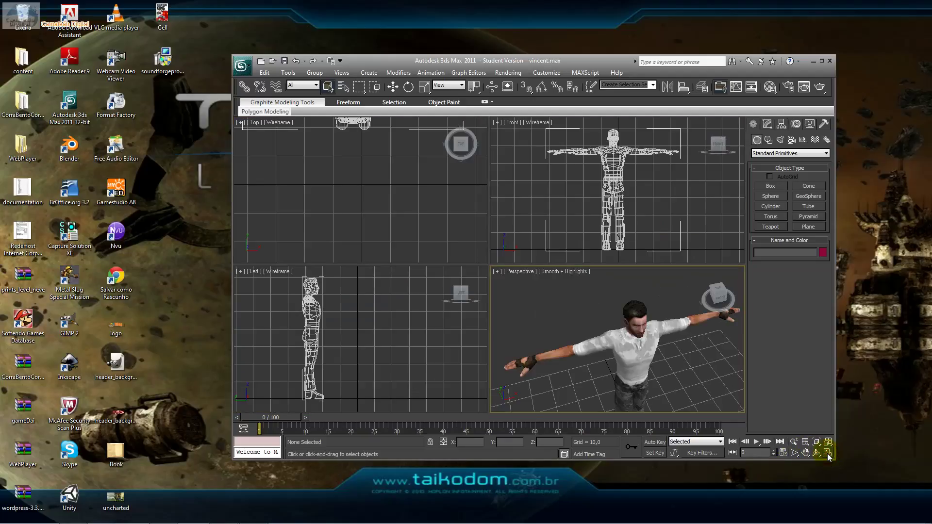
{"action": "left_click", "coordinate": [826, 444]}
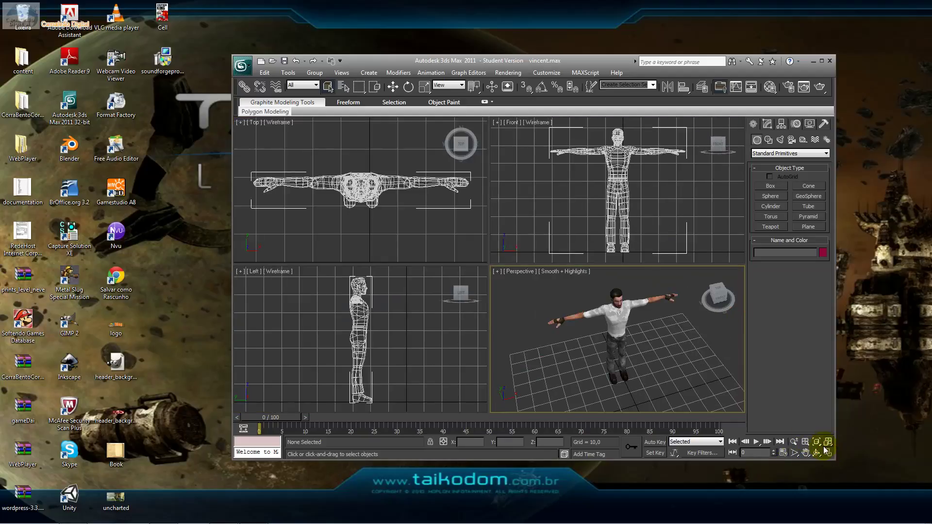
{"action": "left_click", "coordinate": [392, 87]}
{"action": "left_click", "coordinate": [417, 181]}
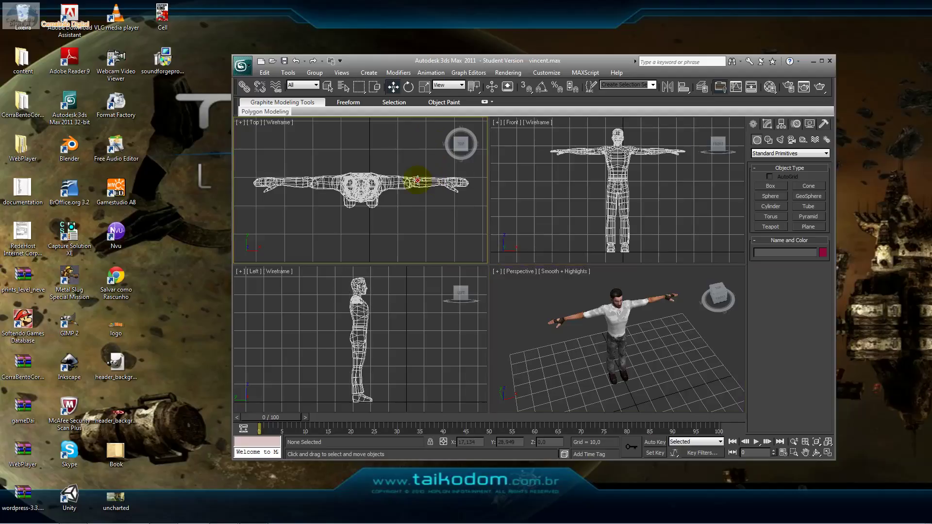
{"action": "right_click", "coordinate": [417, 181]}
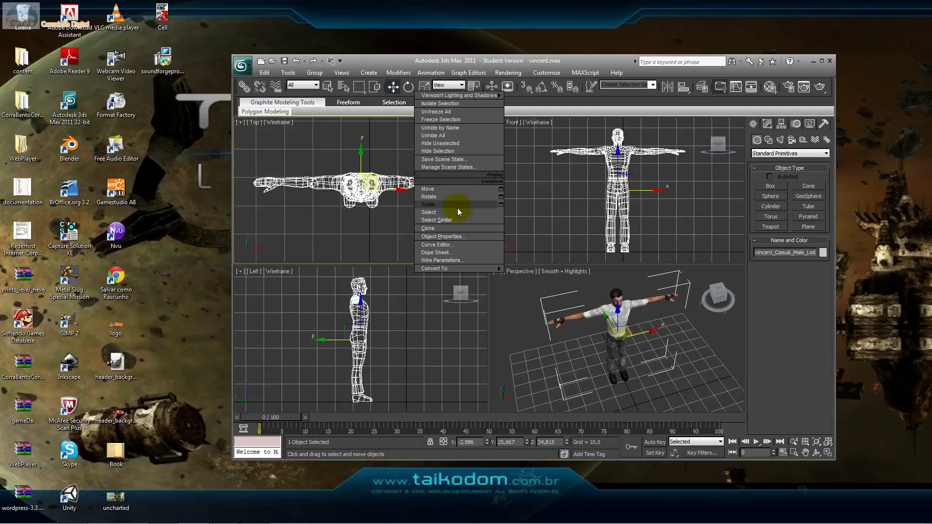
{"action": "left_click", "coordinate": [443, 236]}
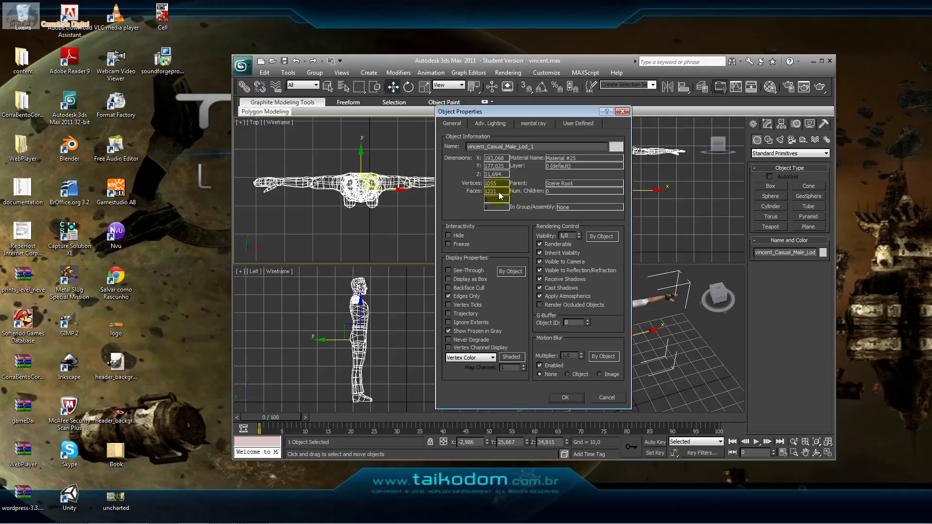
{"action": "left_click", "coordinate": [607, 397]}
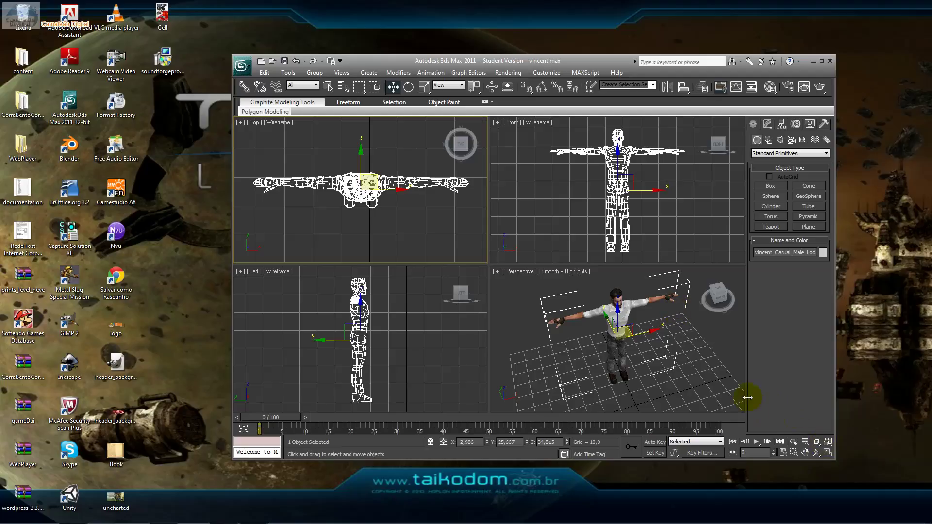
{"action": "left_click", "coordinate": [719, 391]}
{"action": "left_click", "coordinate": [827, 453]}
{"action": "left_click", "coordinate": [816, 453]}
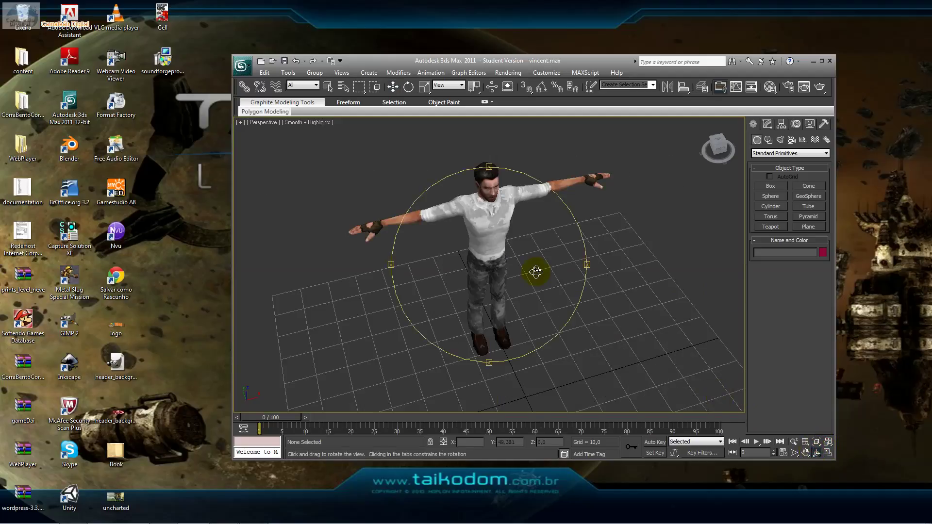
{"action": "mouse_move", "coordinate": [532, 229]}
{"action": "left_mouse_down"}
{"action": "mouse_move", "coordinate": [318, 210]}
{"action": "mouse_move", "coordinate": [363, 219]}
{"action": "mouse_move", "coordinate": [543, 212]}
{"action": "mouse_move", "coordinate": [526, 206]}
{"action": "mouse_move", "coordinate": [509, 159]}
{"action": "mouse_move", "coordinate": [520, 207]}
{"action": "mouse_move", "coordinate": [571, 217]}
{"action": "mouse_move", "coordinate": [668, 201]}
{"action": "mouse_move", "coordinate": [483, 202]}
{"action": "mouse_move", "coordinate": [531, 212]}
{"action": "mouse_move", "coordinate": [474, 349]}
{"action": "left_mouse_up"}
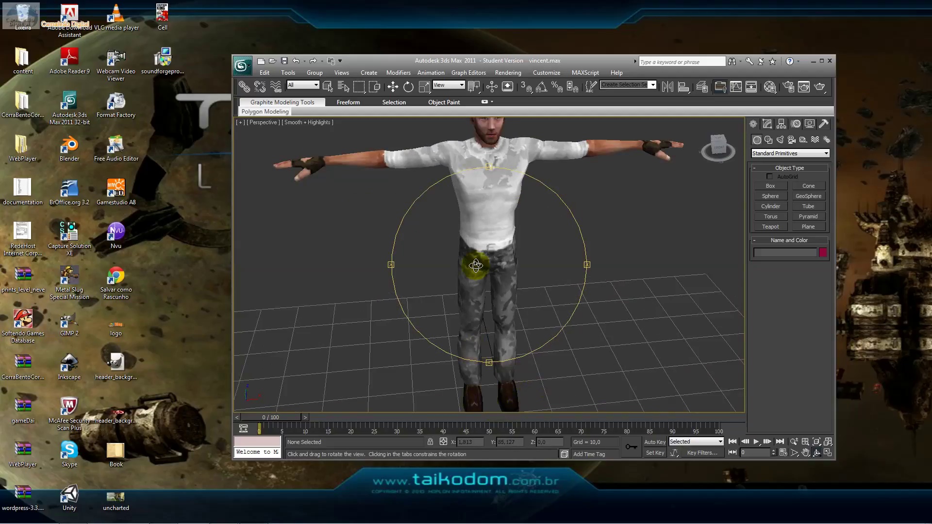
{"action": "mouse_move", "coordinate": [456, 232]}
{"action": "left_mouse_down"}
{"action": "mouse_move", "coordinate": [515, 212]}
{"action": "mouse_move", "coordinate": [478, 216]}
{"action": "mouse_move", "coordinate": [542, 216]}
{"action": "mouse_move", "coordinate": [456, 220]}
{"action": "mouse_move", "coordinate": [469, 245]}
{"action": "left_mouse_up"}
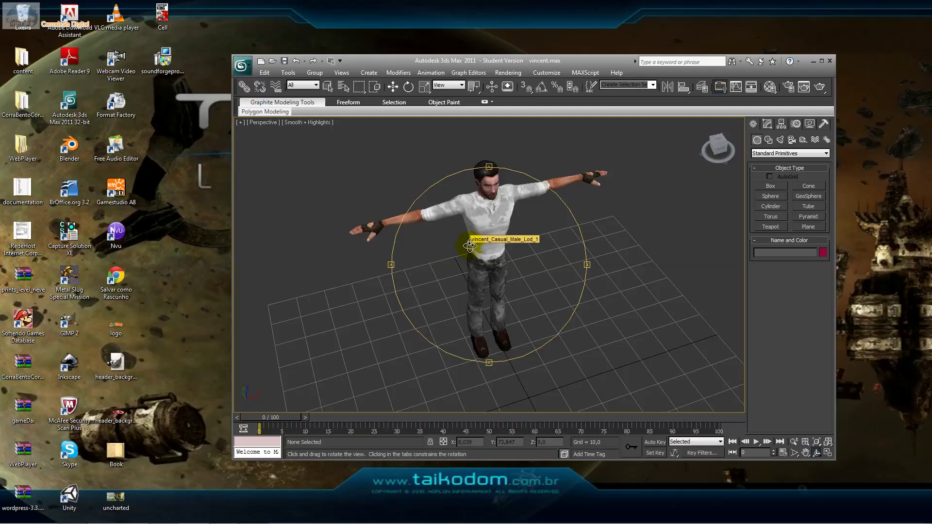
{"action": "left_click", "coordinate": [827, 453]}
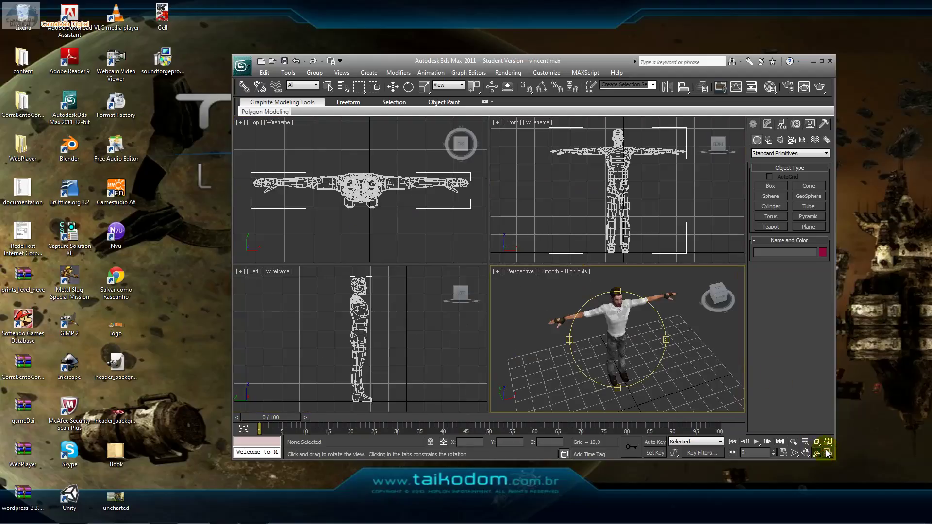
Maximize the Front view with its grid hidden and the Systems creation panel showing
{"action": "left_click", "coordinate": [393, 87]}
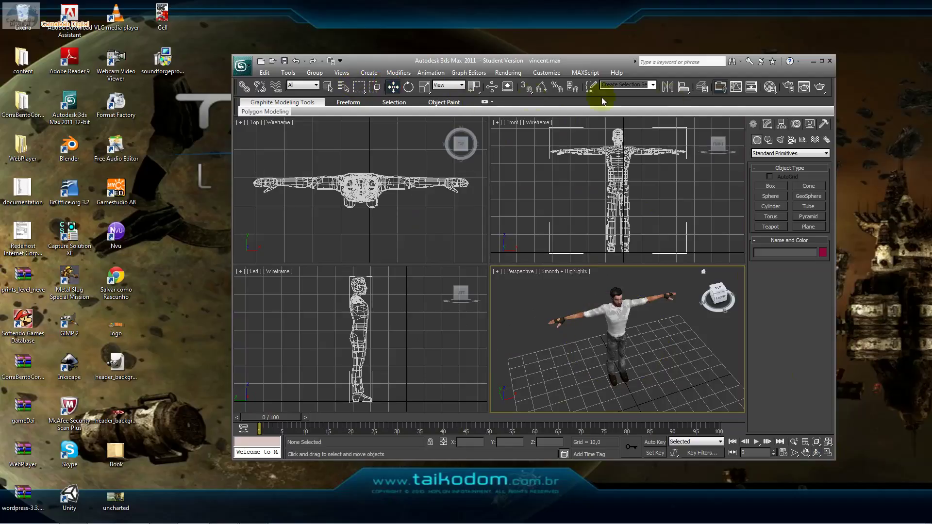
{"action": "left_click", "coordinate": [827, 139]}
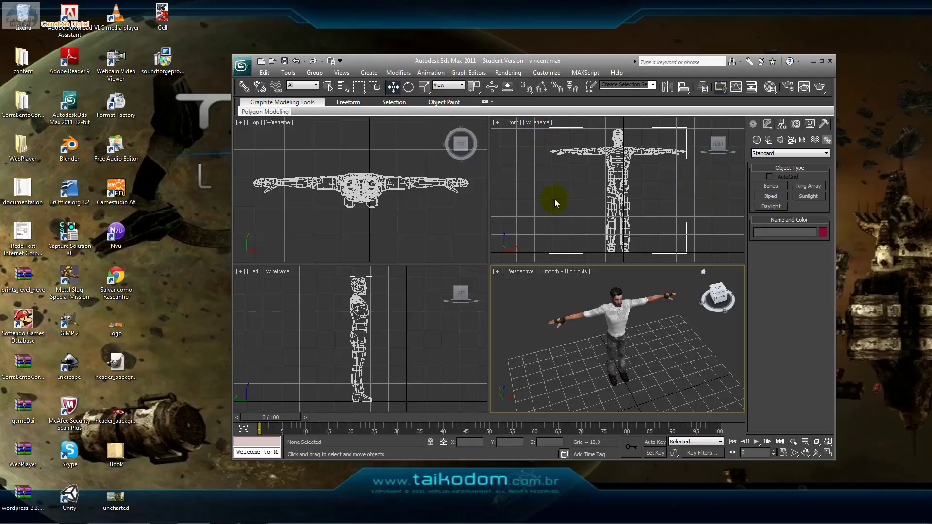
{"action": "left_click", "coordinate": [494, 187]}
{"action": "left_click", "coordinate": [824, 452]}
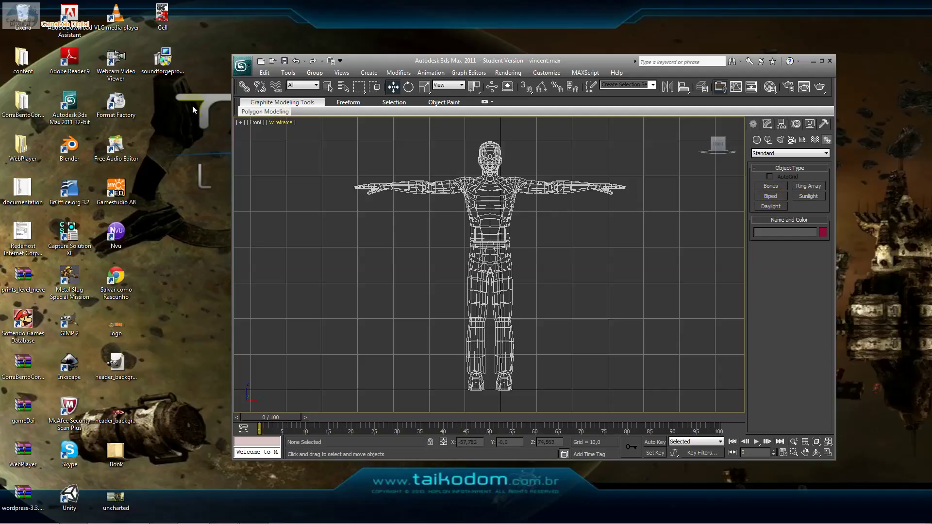
{"action": "left_click", "coordinate": [240, 123]}
{"action": "left_click", "coordinate": [296, 187]}
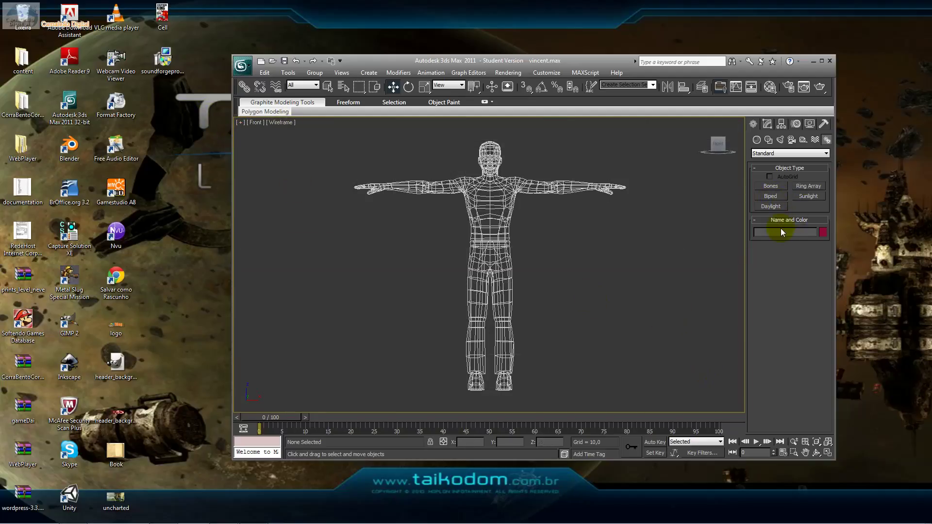
Create a Male-type biped, drawing it upward from the character's feet
{"action": "left_click", "coordinate": [770, 196]}
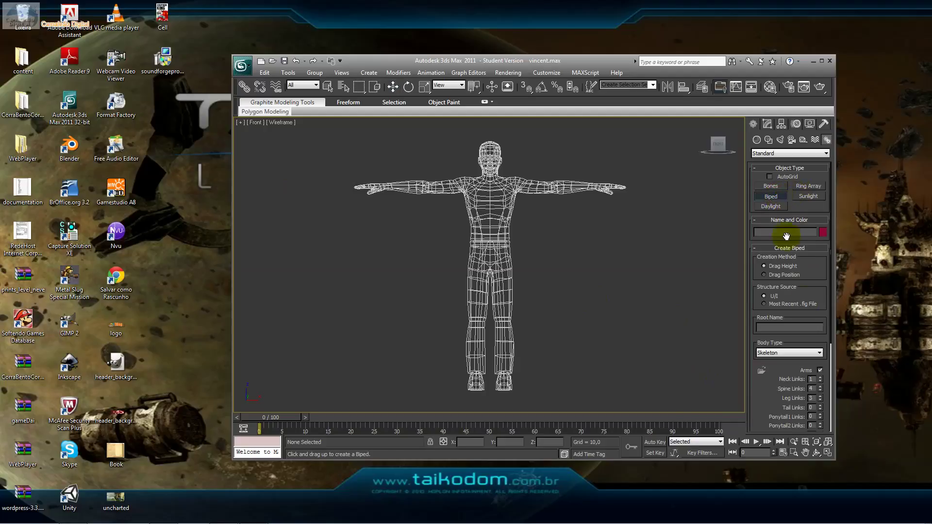
{"action": "left_click_drag", "start_coordinate": [771, 375], "coordinate": [759, 267]}
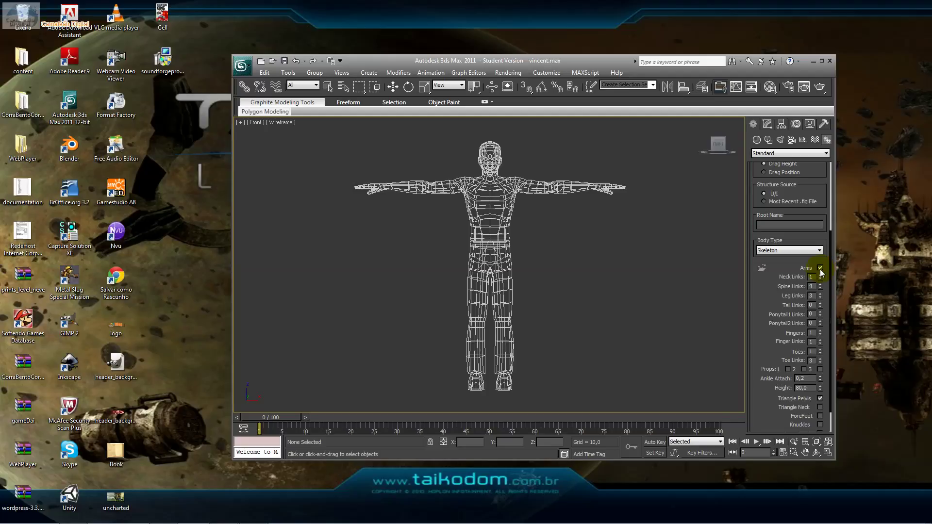
{"action": "double_click", "coordinate": [810, 286]}
{"action": "left_click", "coordinate": [790, 251]}
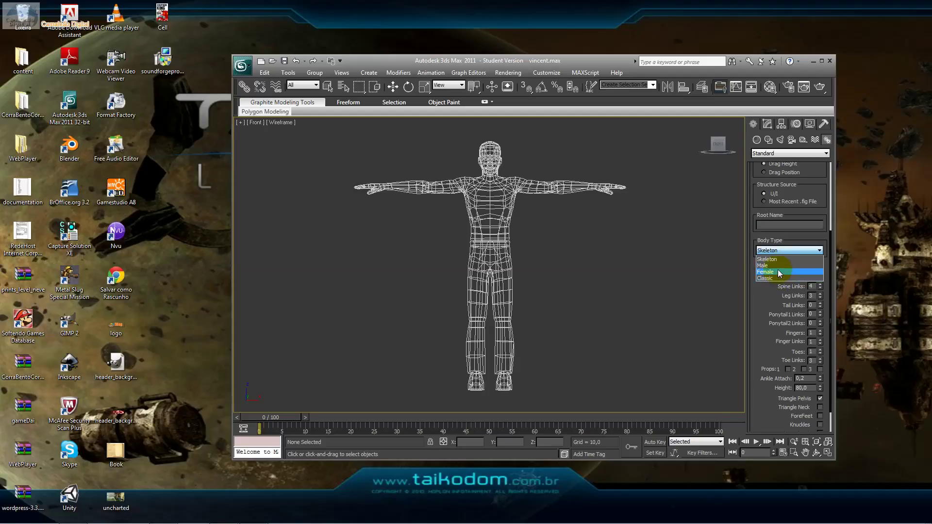
{"action": "left_click", "coordinate": [778, 266]}
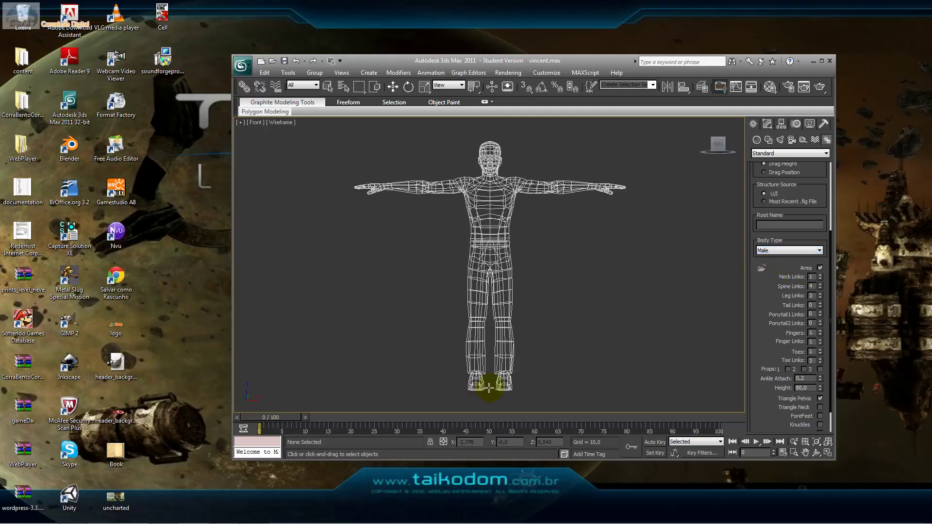
{"action": "left_click_drag", "start_coordinate": [489, 391], "coordinate": [506, 145]}
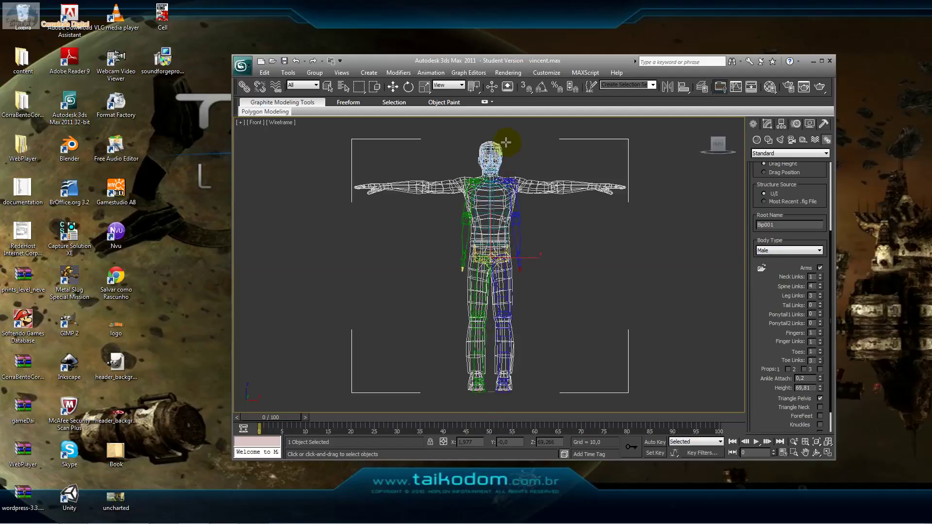
Stretch the biped up to the head and raise both arms to shoulder height
{"action": "left_click_drag", "start_coordinate": [506, 146], "coordinate": [506, 141]}
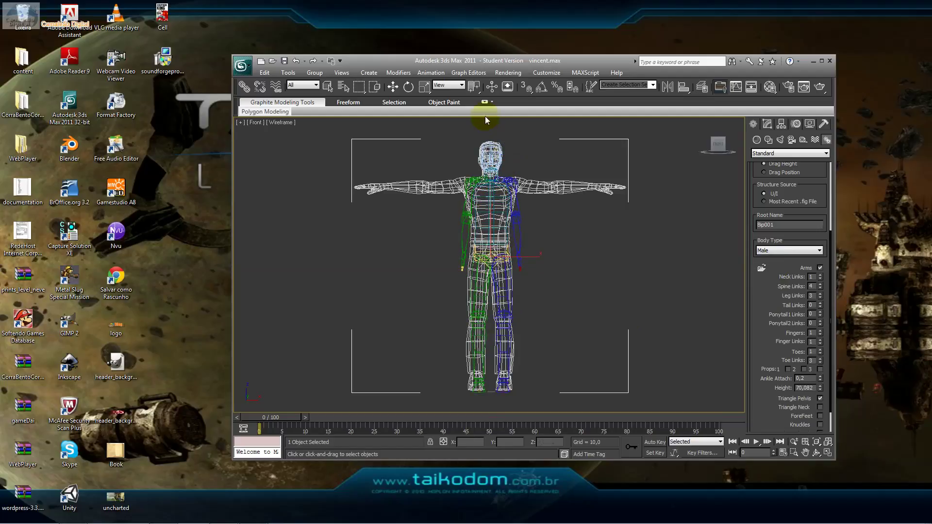
{"action": "left_click", "coordinate": [392, 87]}
{"action": "left_click", "coordinate": [519, 261]}
{"action": "left_click_drag", "start_coordinate": [539, 253], "coordinate": [618, 173]}
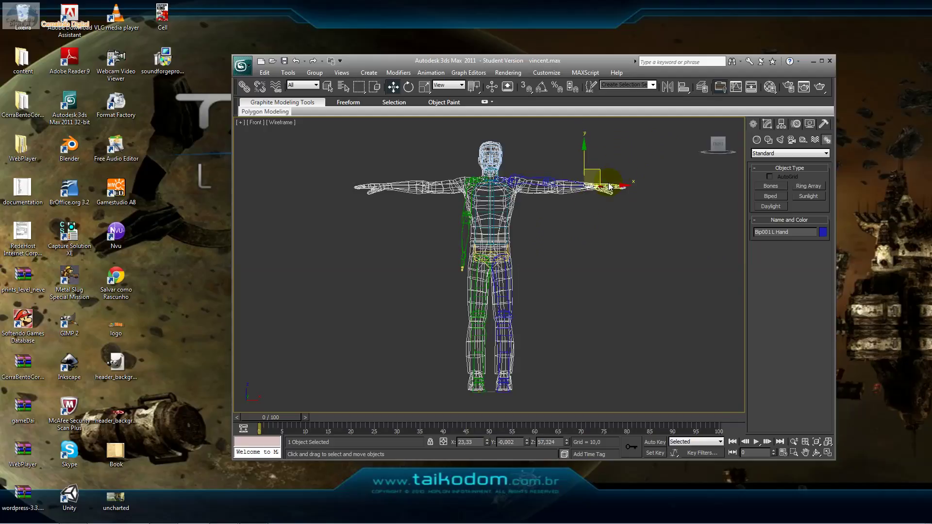
{"action": "left_click", "coordinate": [462, 261]}
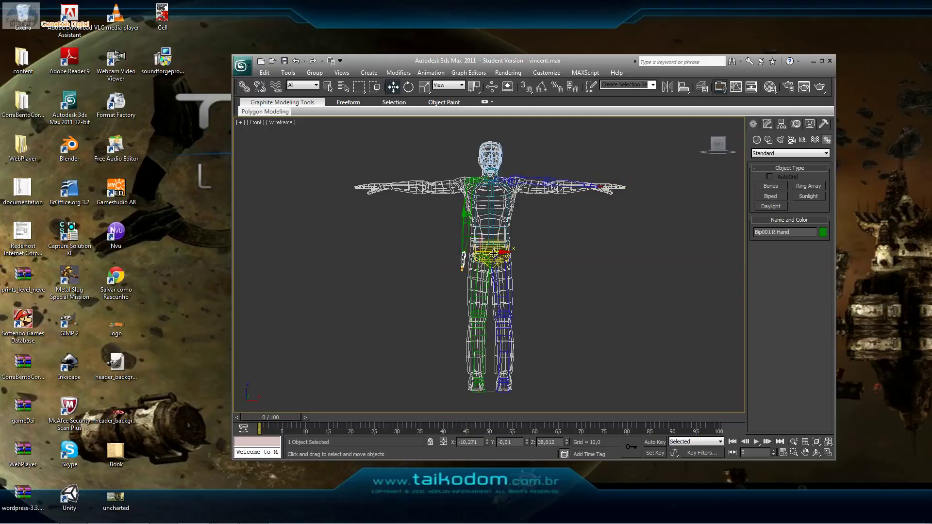
{"action": "mouse_move", "coordinate": [464, 245]}
{"action": "left_mouse_down"}
{"action": "mouse_move", "coordinate": [412, 208]}
{"action": "mouse_move", "coordinate": [403, 168]}
{"action": "left_mouse_up"}
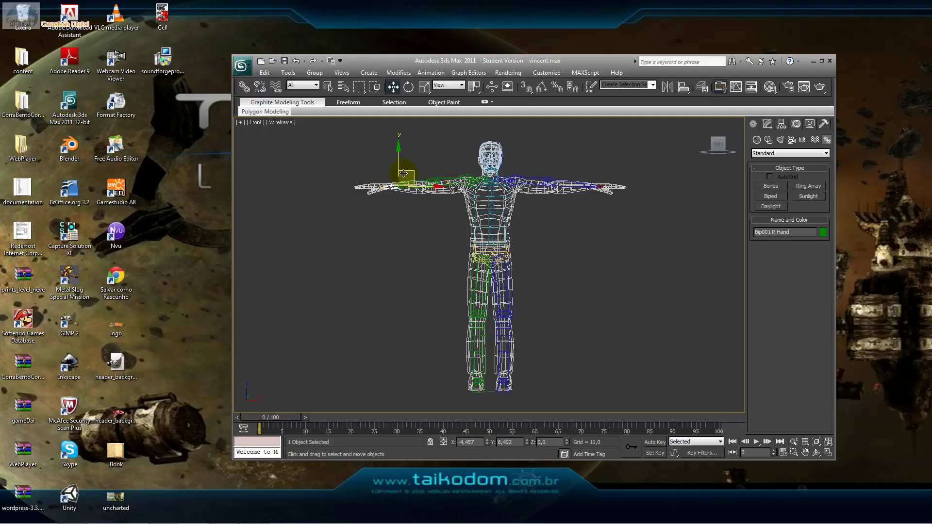
Reposition the biped's right and left feet to line up with the mesh feet
{"action": "left_click", "coordinate": [497, 390]}
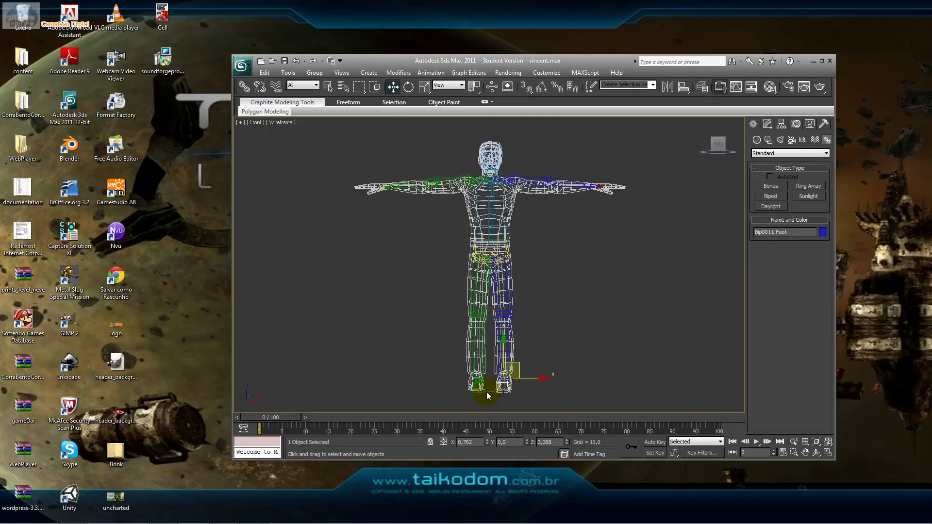
{"action": "left_click", "coordinate": [477, 391]}
{"action": "left_click", "coordinate": [501, 381]}
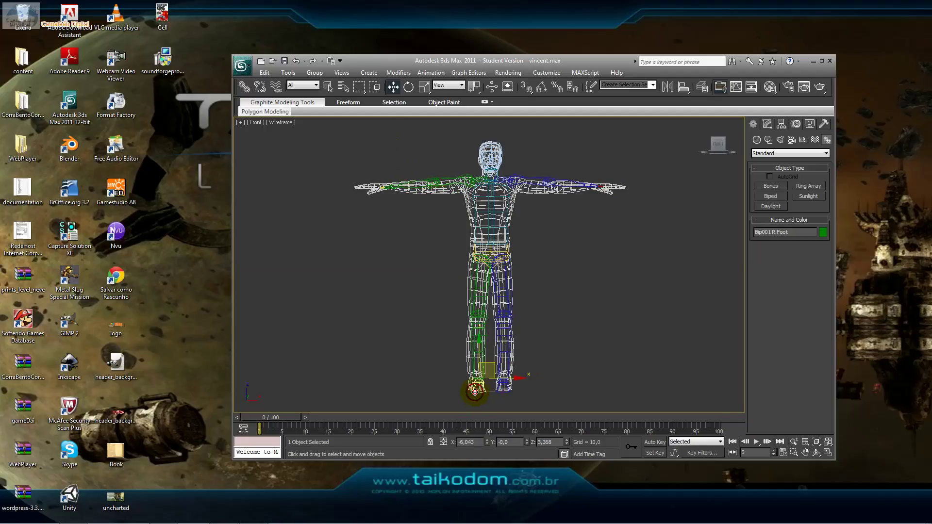
{"action": "left_click_drag", "start_coordinate": [500, 379], "coordinate": [499, 379]}
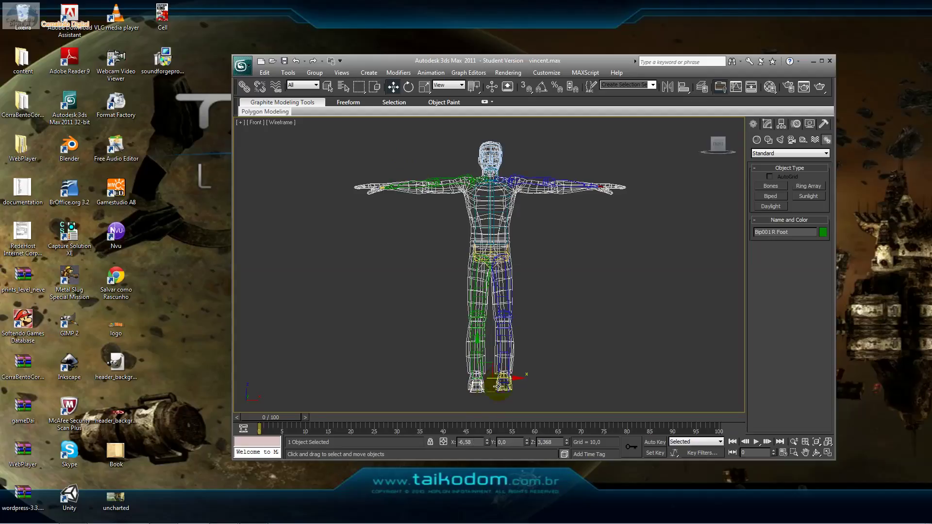
{"action": "left_click", "coordinate": [499, 393]}
{"action": "left_click", "coordinate": [500, 397]}
{"action": "left_click", "coordinate": [501, 397]}
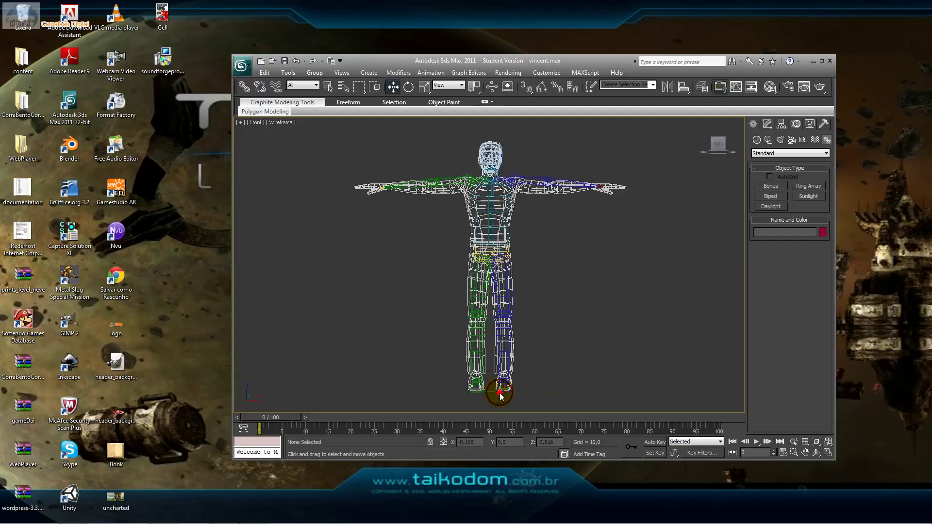
{"action": "left_click", "coordinate": [503, 387]}
{"action": "left_click_drag", "start_coordinate": [527, 377], "coordinate": [528, 373]}
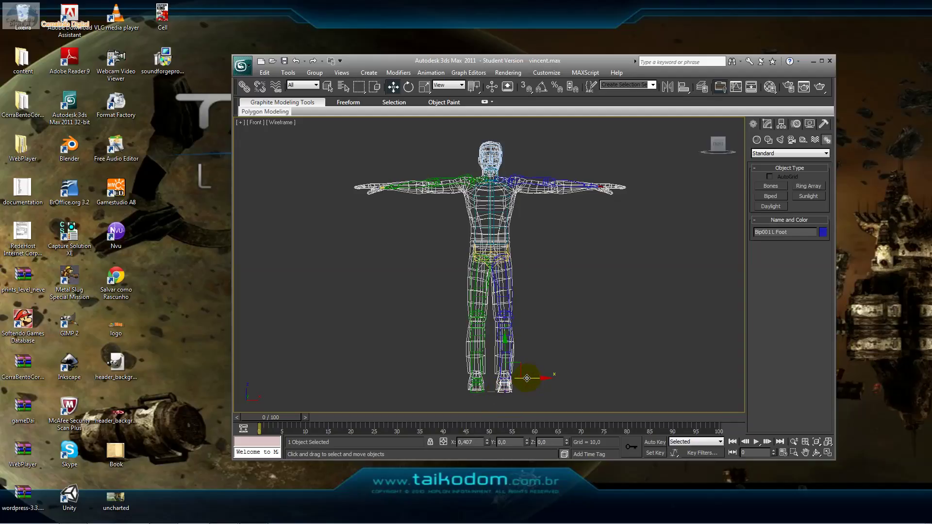
Restore the four-view layout with the side view active
{"action": "left_click", "coordinate": [826, 453]}
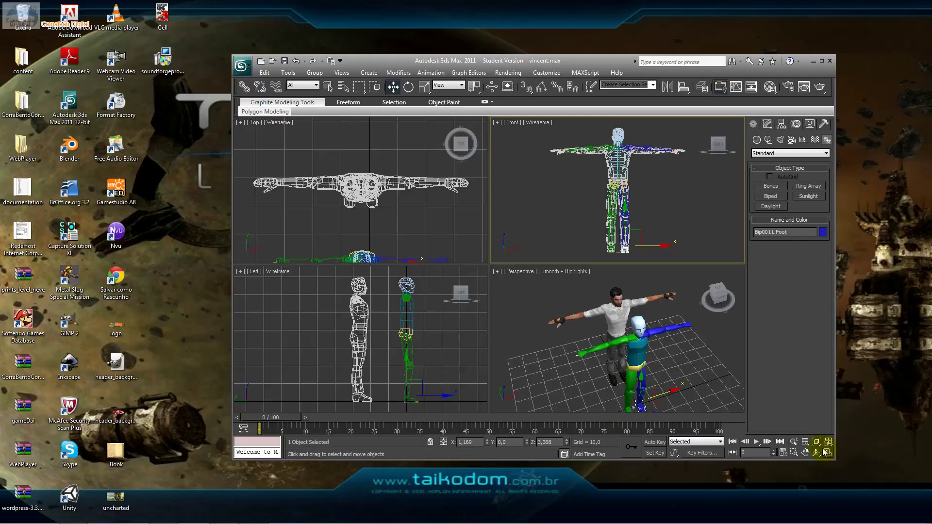
{"action": "left_click", "coordinate": [427, 340]}
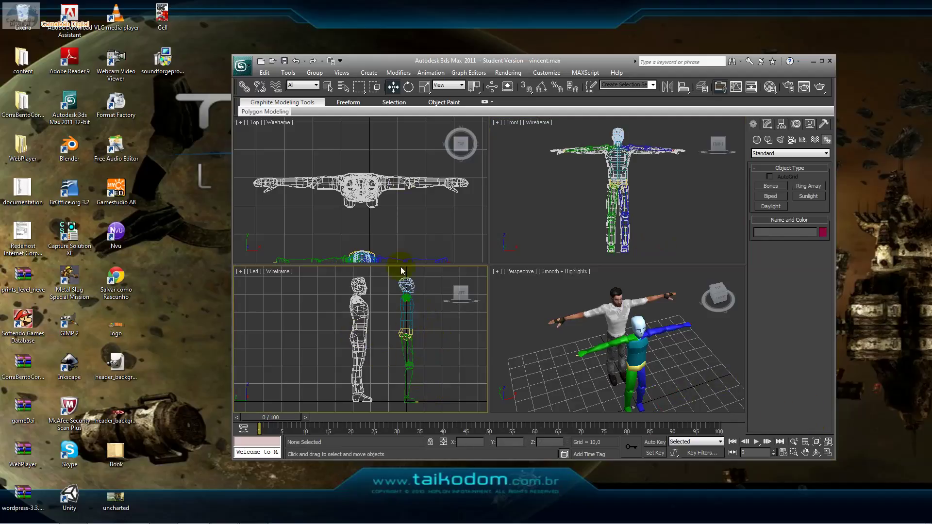
{"action": "left_click", "coordinate": [346, 90]}
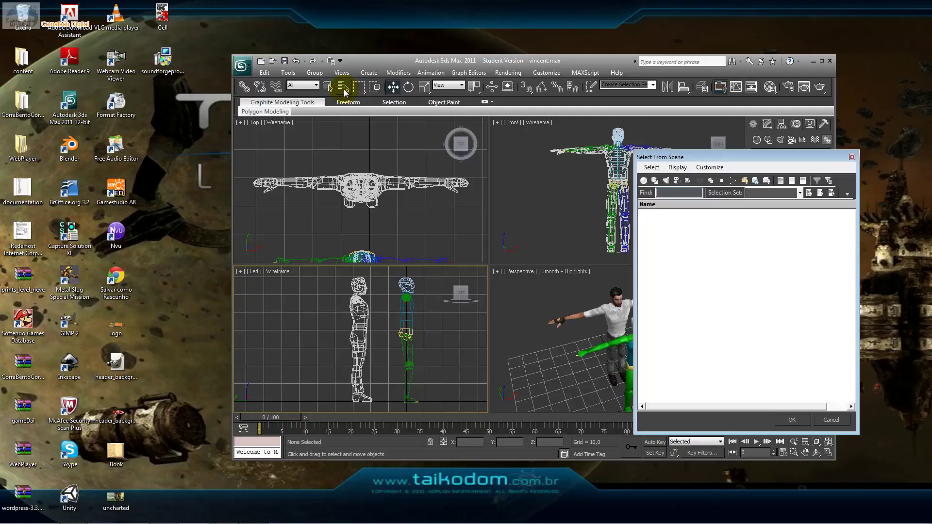
{"action": "left_click", "coordinate": [851, 156]}
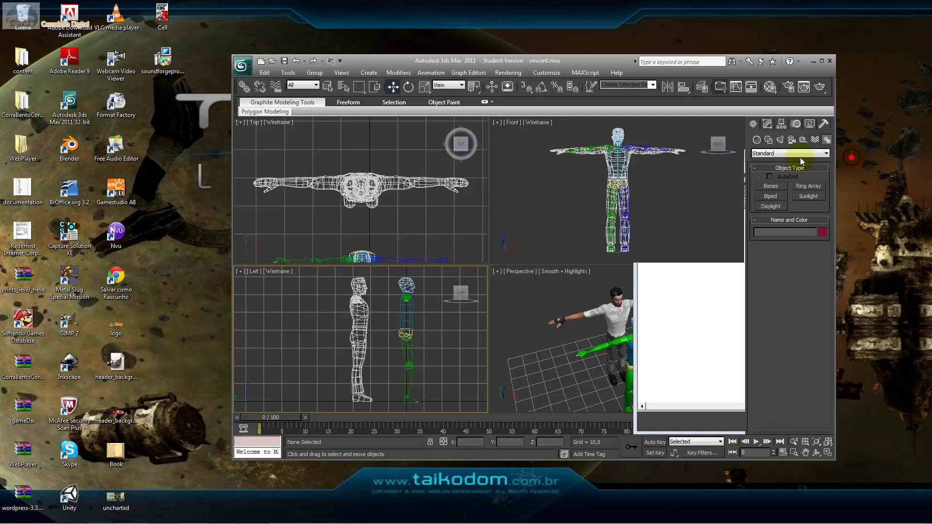
Select the biped root Bip001 by name and move it sideways into the mesh
{"action": "left_click", "coordinate": [345, 86]}
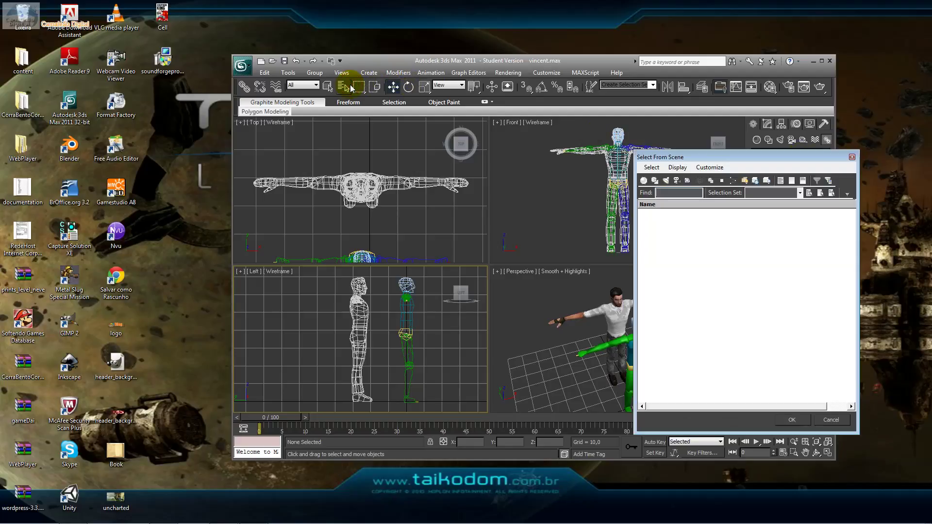
{"action": "left_click", "coordinate": [733, 180]}
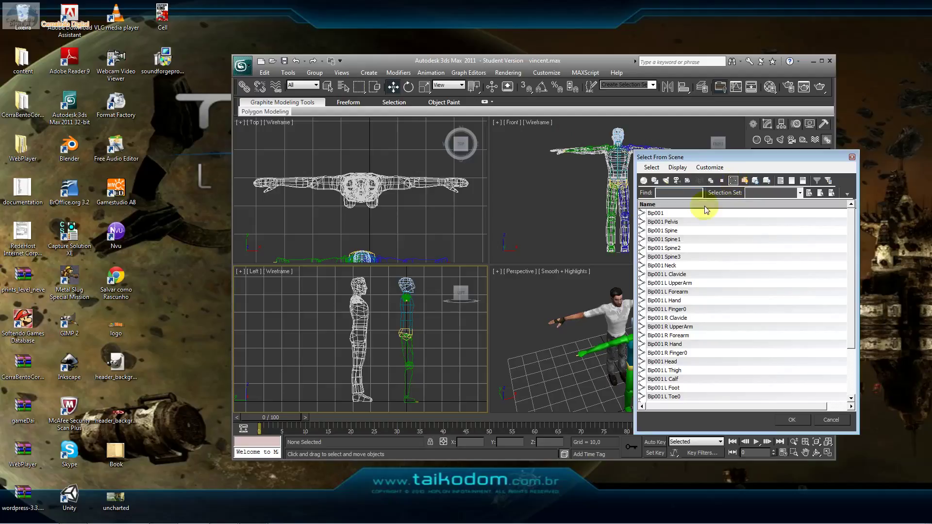
{"action": "left_click", "coordinate": [683, 212]}
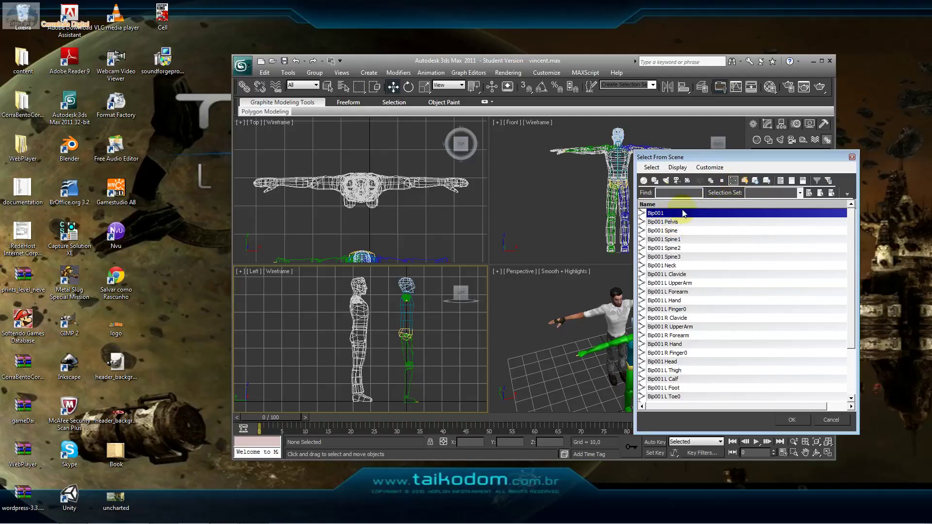
{"action": "left_click", "coordinate": [796, 421]}
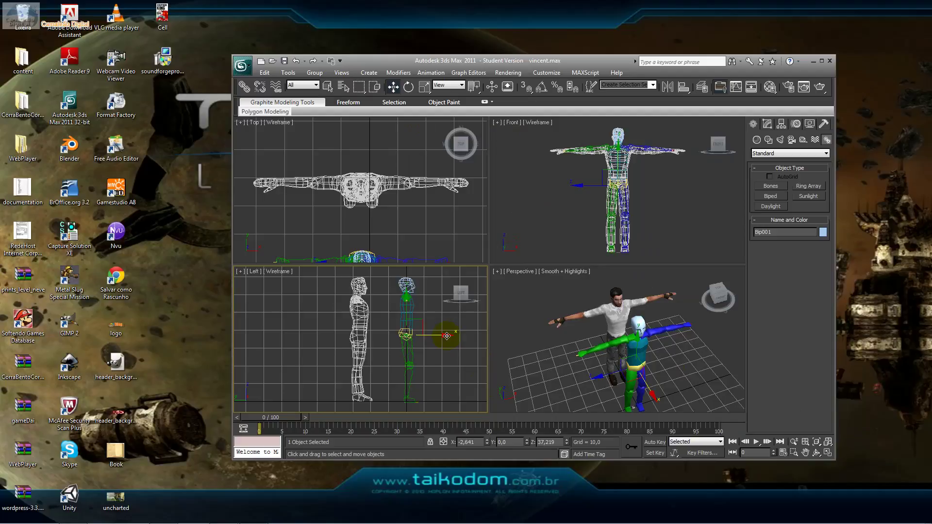
{"action": "left_click_drag", "start_coordinate": [446, 336], "coordinate": [397, 345]}
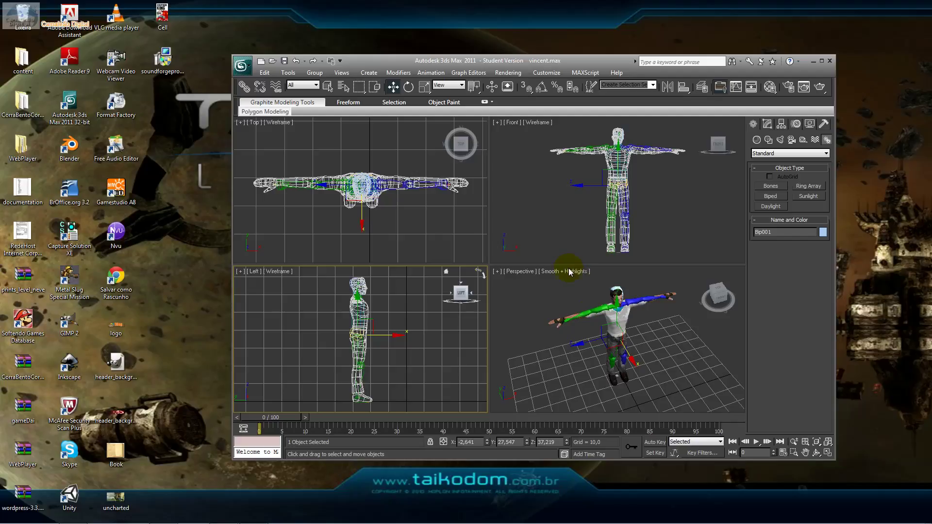
Select the character mesh now that the biped sits inside it
{"action": "left_click", "coordinate": [606, 207]}
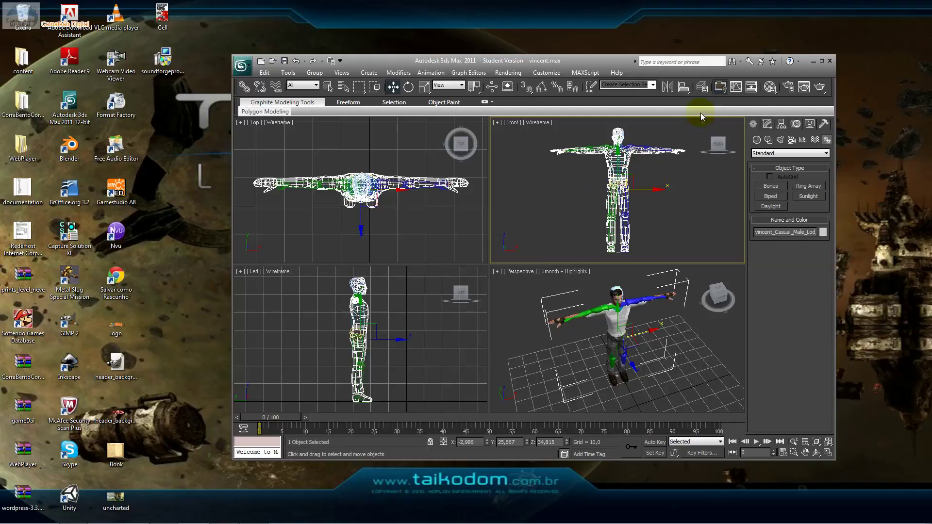
Add a Physique modifier to the character mesh from the Modifier List
{"action": "left_click", "coordinate": [767, 124]}
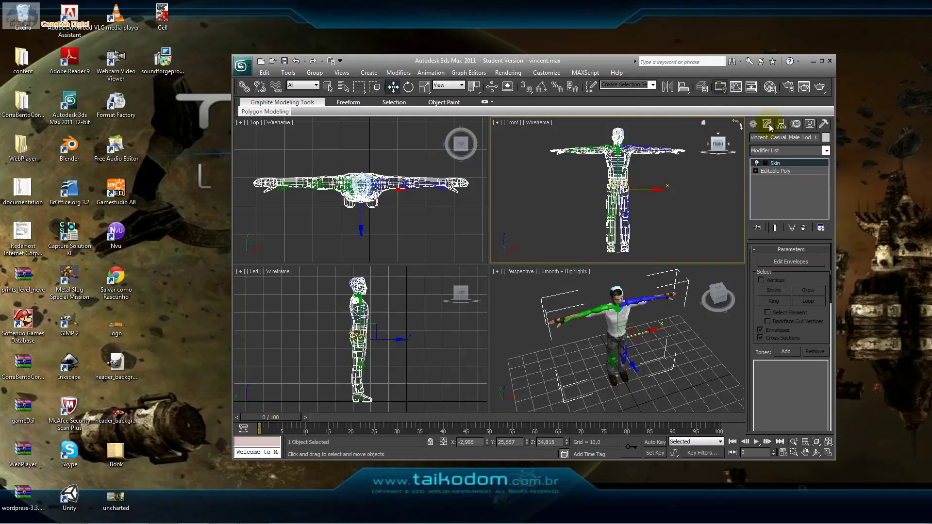
{"action": "left_click", "coordinate": [783, 151]}
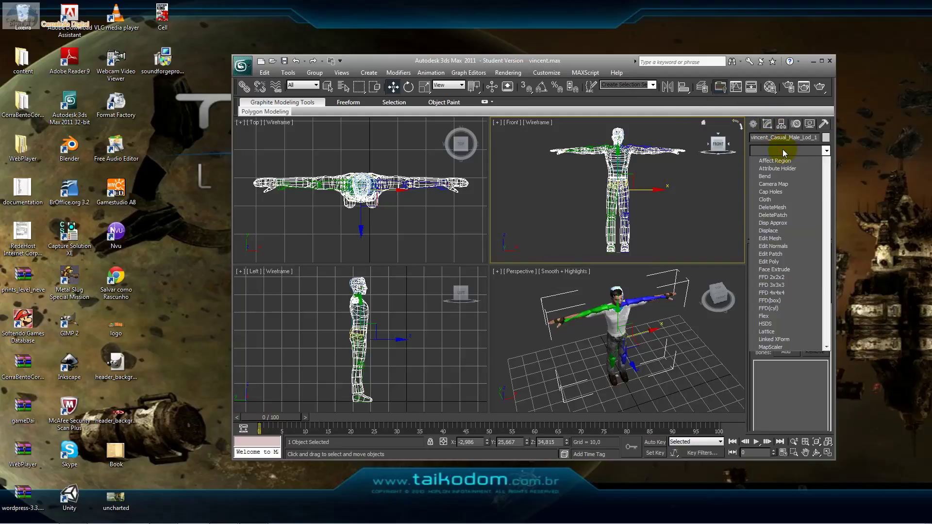
{"action": "left_click_drag", "start_coordinate": [828, 174], "coordinate": [866, 393]}
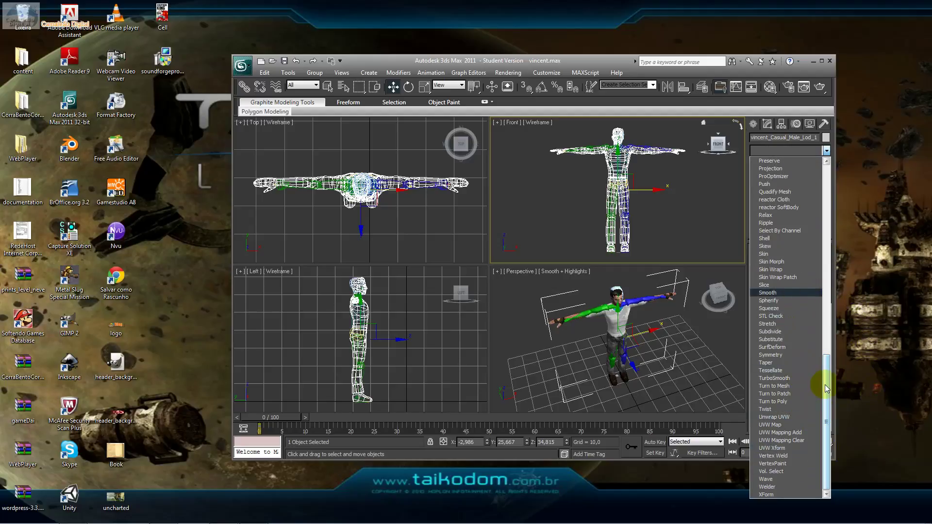
{"action": "left_click_drag", "start_coordinate": [826, 374], "coordinate": [822, 332]}
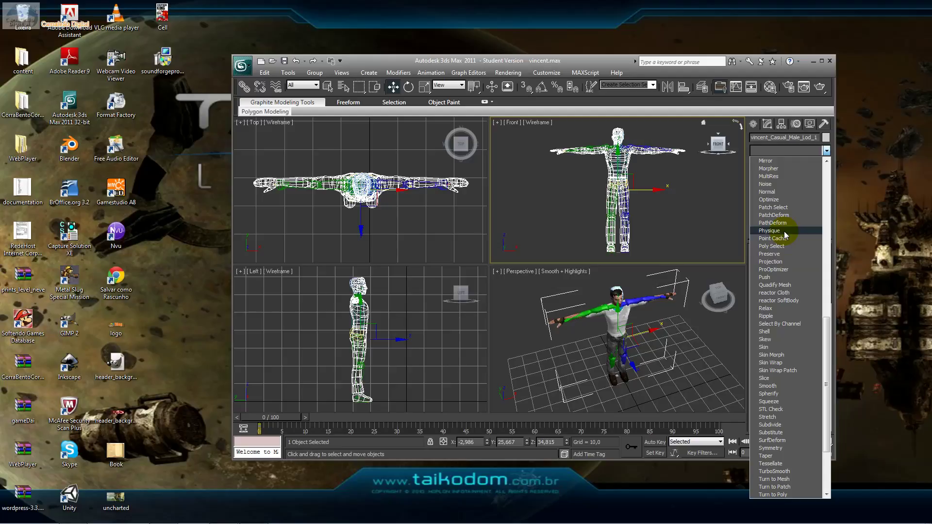
{"action": "left_click", "coordinate": [784, 231]}
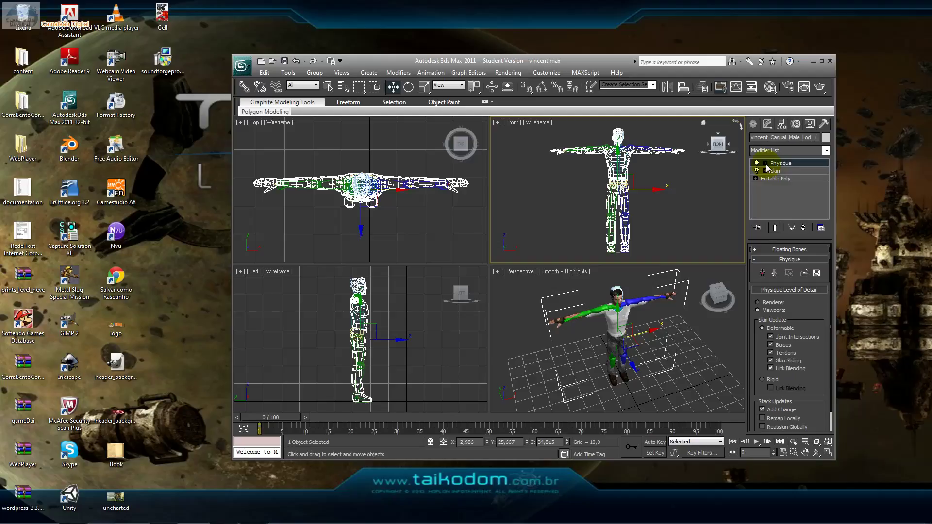
Attach the mesh's Physique to biped root Bip001, initialize it, and deselect
{"action": "left_click", "coordinate": [763, 274]}
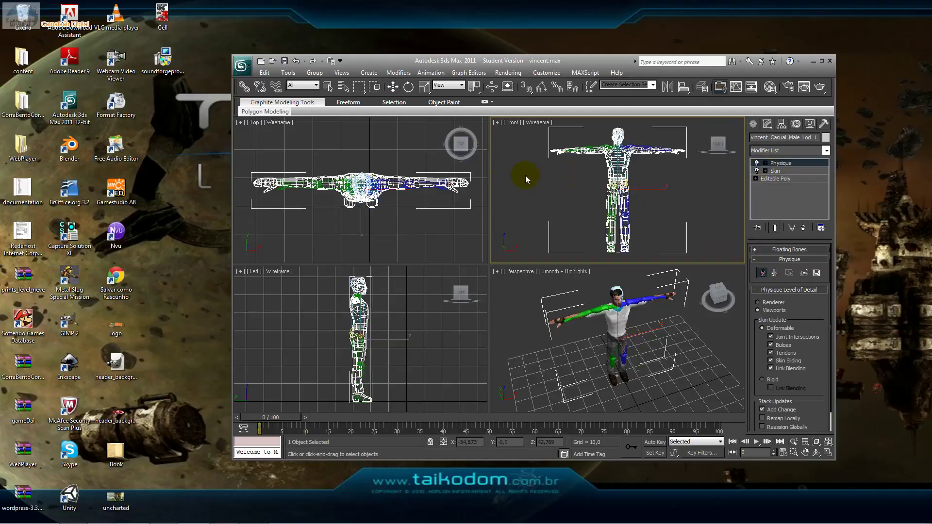
{"action": "left_click", "coordinate": [344, 88]}
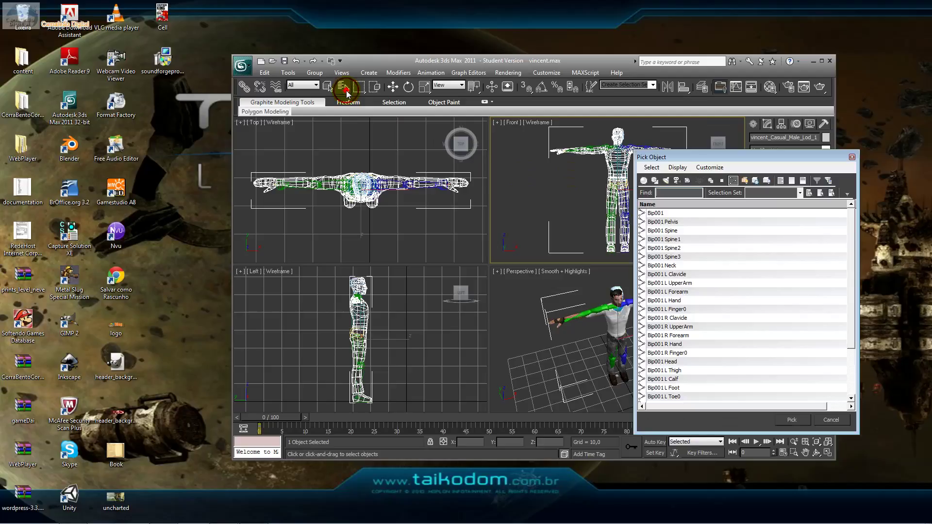
{"action": "left_click", "coordinate": [656, 214]}
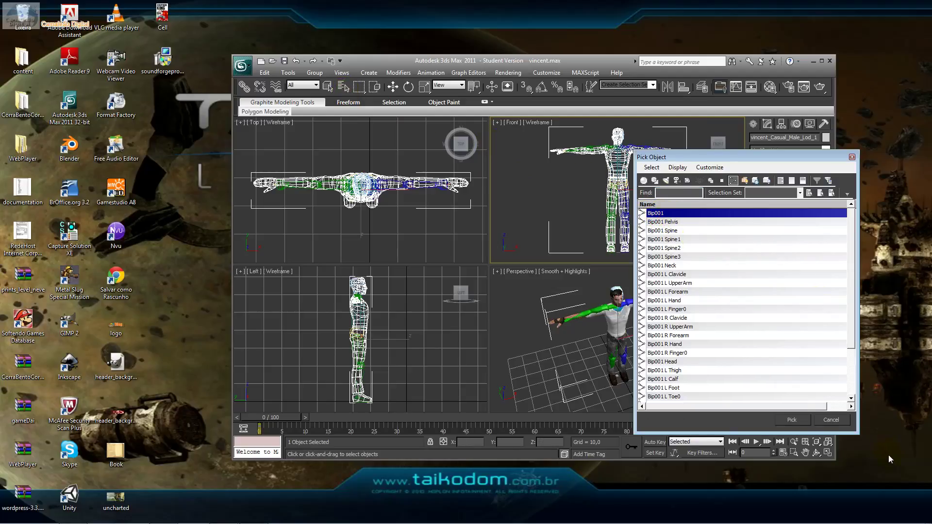
{"action": "left_click", "coordinate": [790, 421]}
{"action": "left_click", "coordinate": [490, 329]}
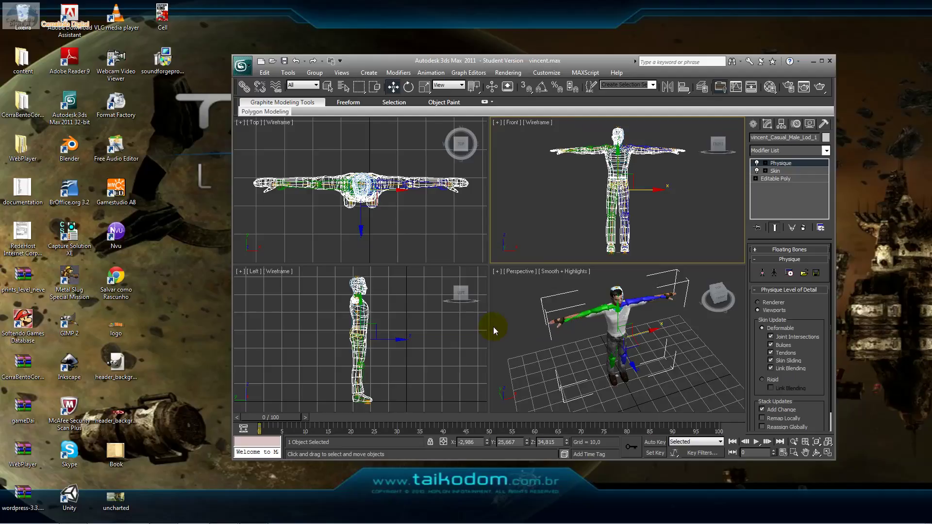
{"action": "left_click", "coordinate": [535, 205]}
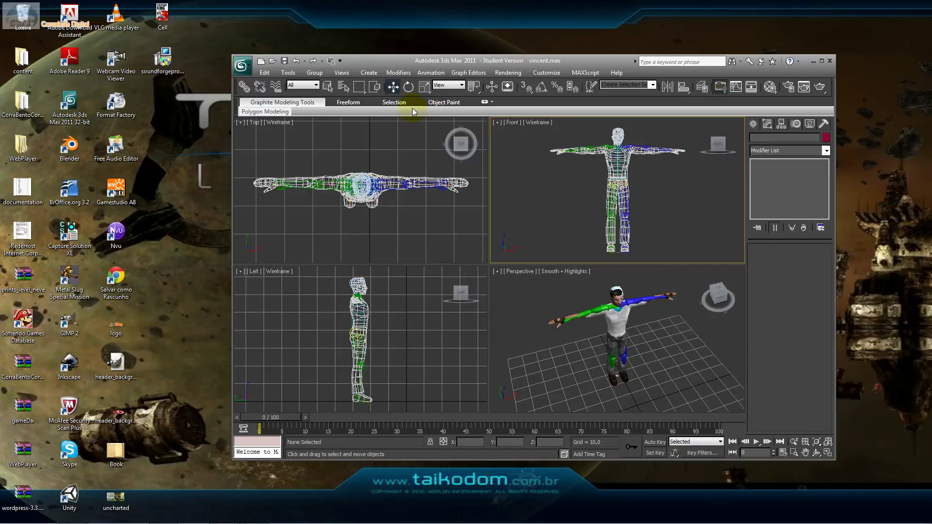
Test the skin deformation by moving the right hand bone in a maximized Perspective view
{"action": "left_click", "coordinate": [643, 407]}
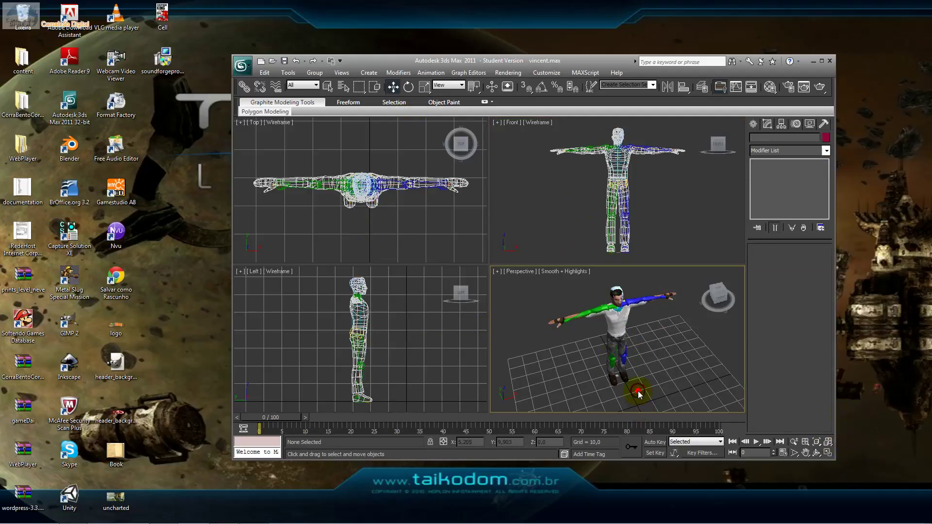
{"action": "left_click", "coordinate": [617, 344]}
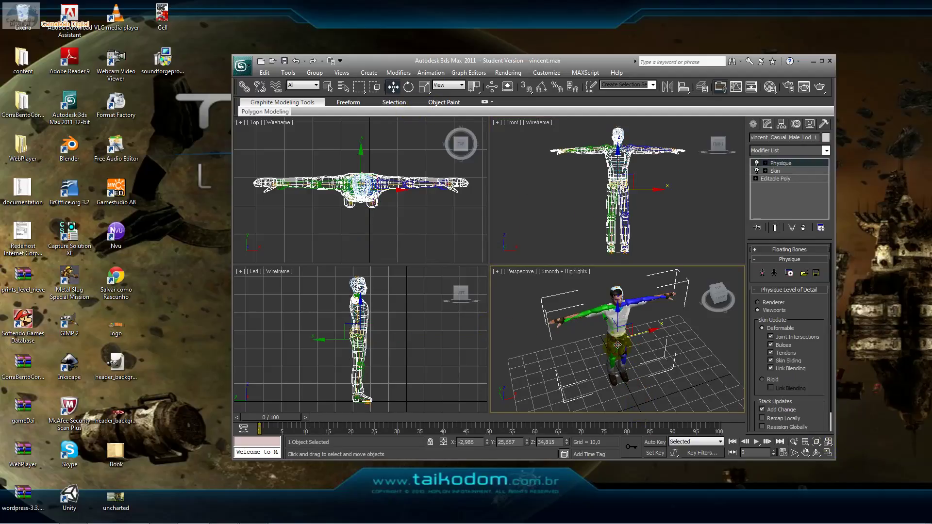
{"action": "left_click", "coordinate": [827, 452]}
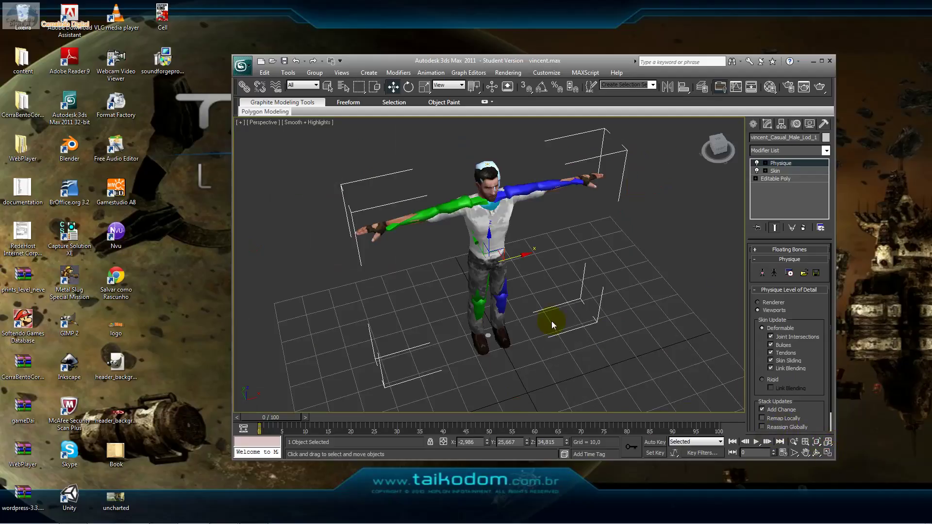
{"action": "left_click", "coordinate": [335, 263]}
{"action": "left_click", "coordinate": [394, 87]}
{"action": "left_click", "coordinate": [391, 229]}
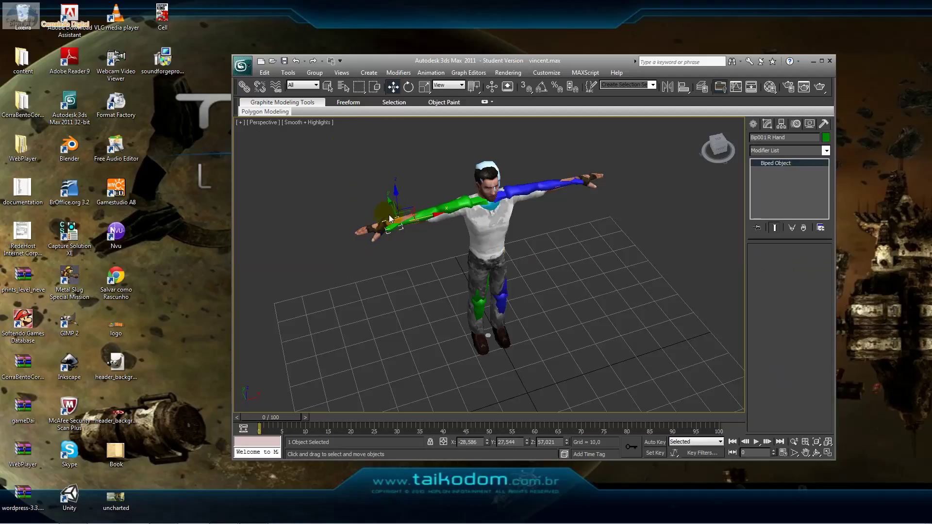
{"action": "mouse_move", "coordinate": [389, 200]}
{"action": "left_mouse_down"}
{"action": "mouse_move", "coordinate": [392, 213]}
{"action": "mouse_move", "coordinate": [389, 185]}
{"action": "left_mouse_up"}
Maximize and zoom the Front view, select the character mesh, and expand its Physique levels
{"action": "left_click", "coordinate": [828, 451]}
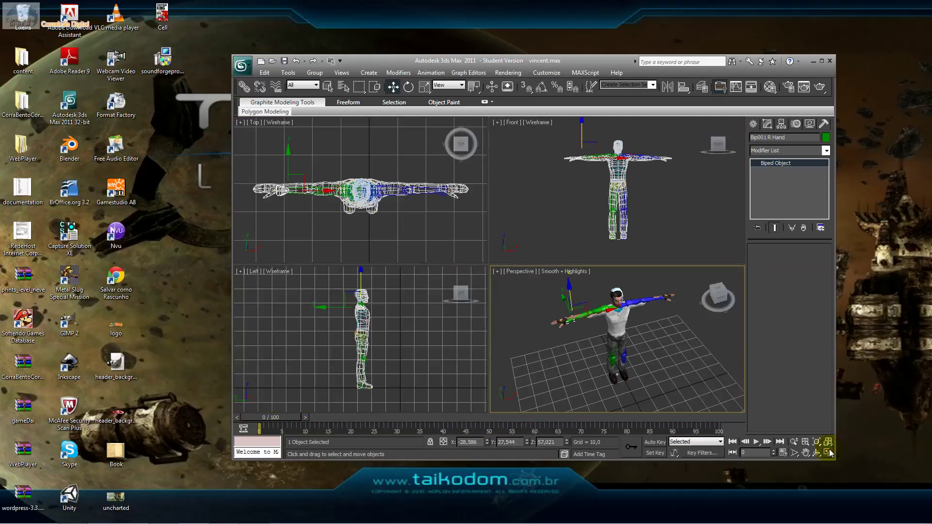
{"action": "left_click", "coordinate": [690, 209]}
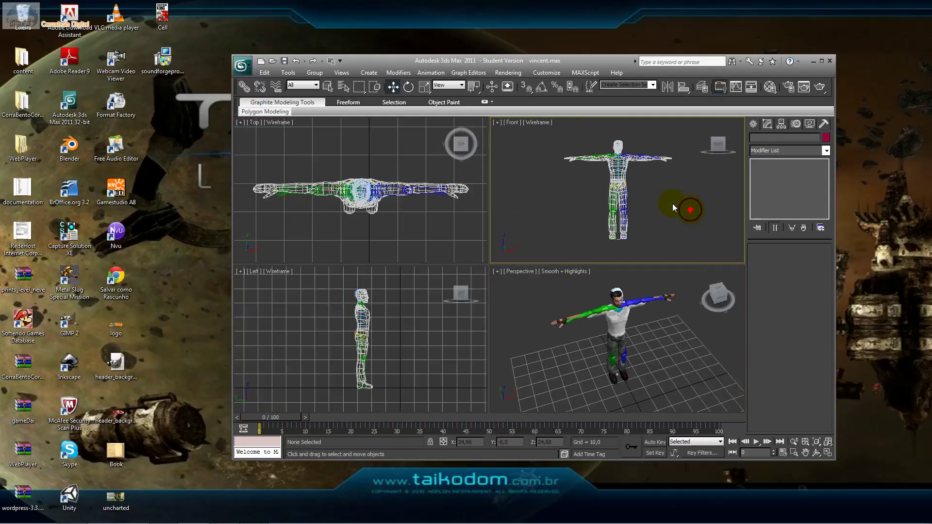
{"action": "left_click", "coordinate": [630, 221]}
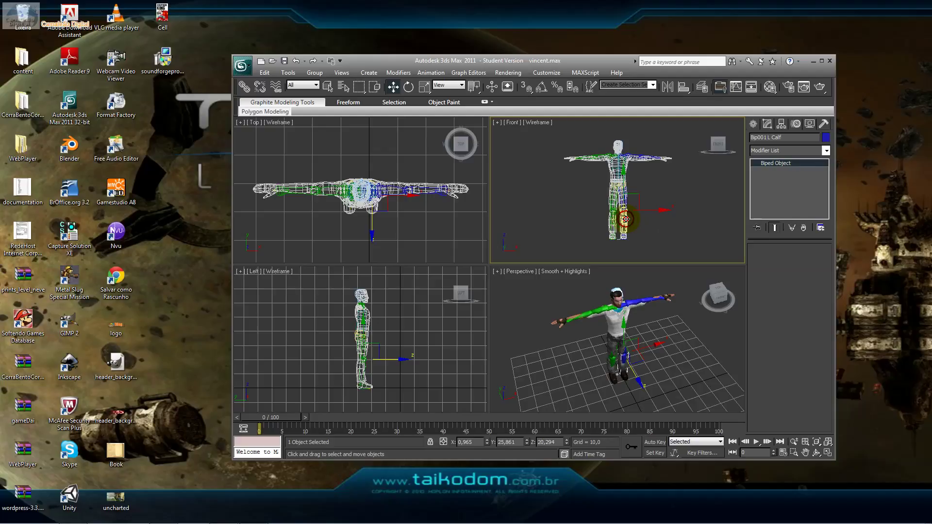
{"action": "left_click", "coordinate": [828, 452]}
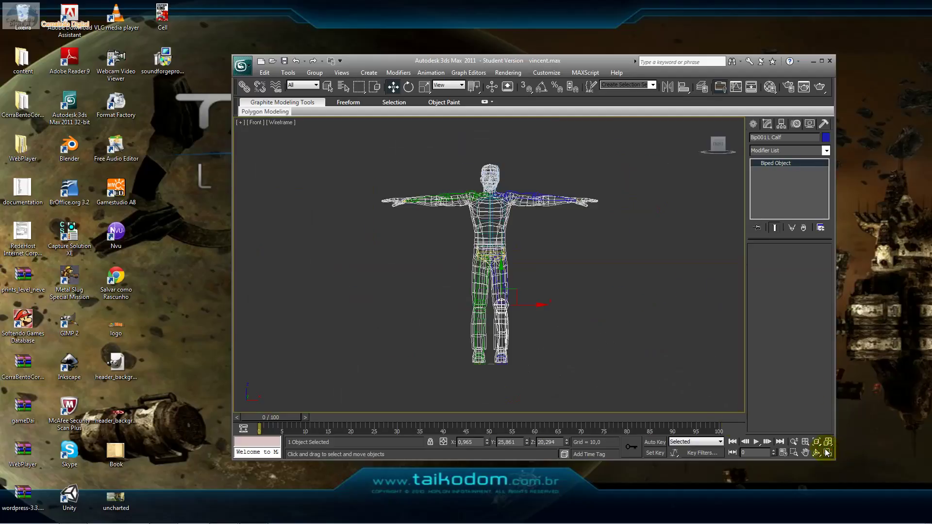
{"action": "left_click", "coordinate": [619, 340]}
{"action": "key", "text": "z"}
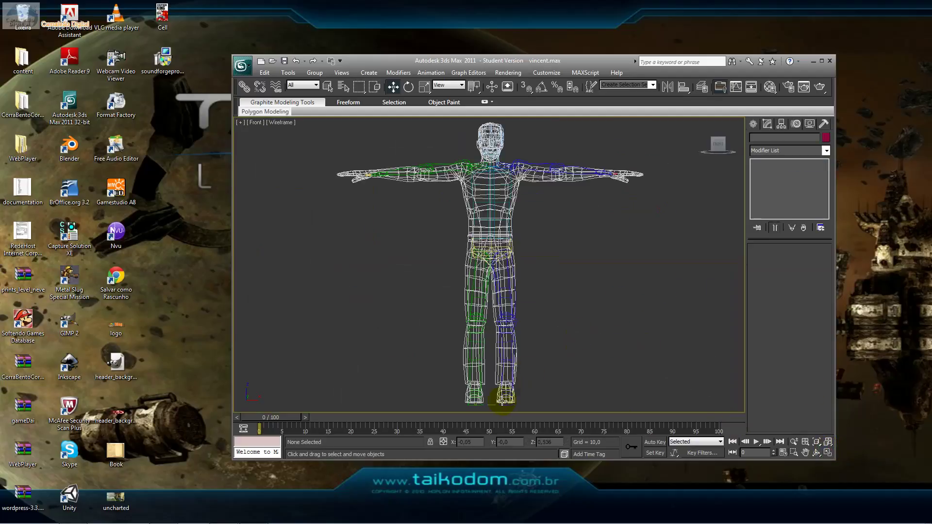
{"action": "left_click", "coordinate": [499, 396]}
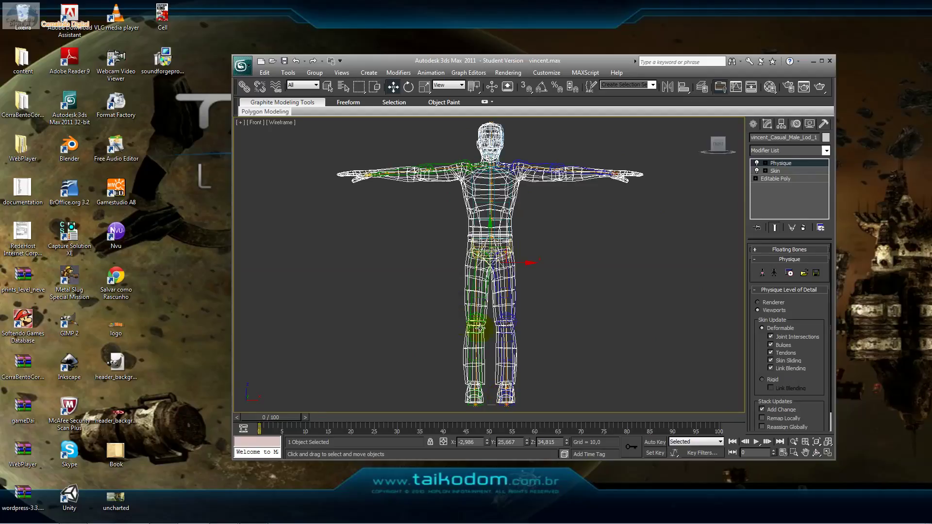
{"action": "left_click", "coordinate": [765, 164]}
Inspect the left toe envelope link, frame the legs in Perspective, and return to Physique level
{"action": "left_click", "coordinate": [781, 172]}
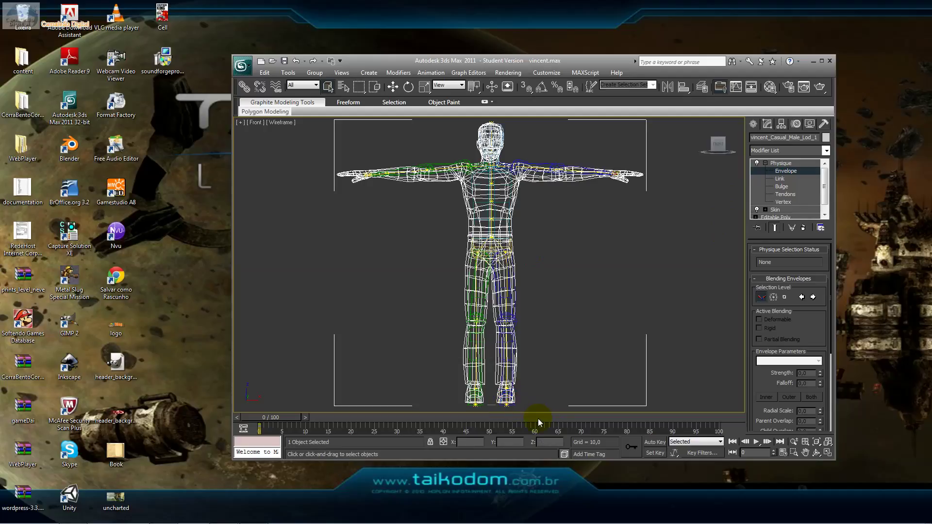
{"action": "left_click", "coordinate": [505, 404]}
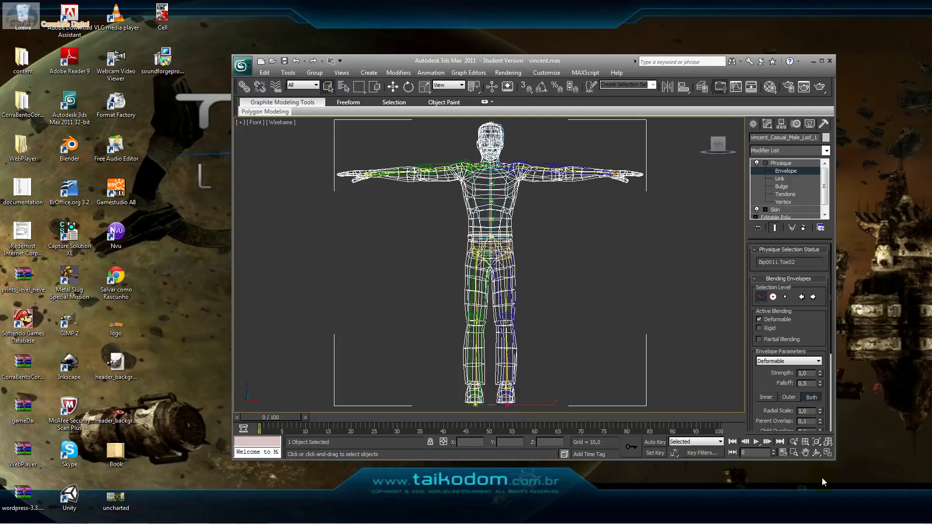
{"action": "left_click", "coordinate": [827, 451]}
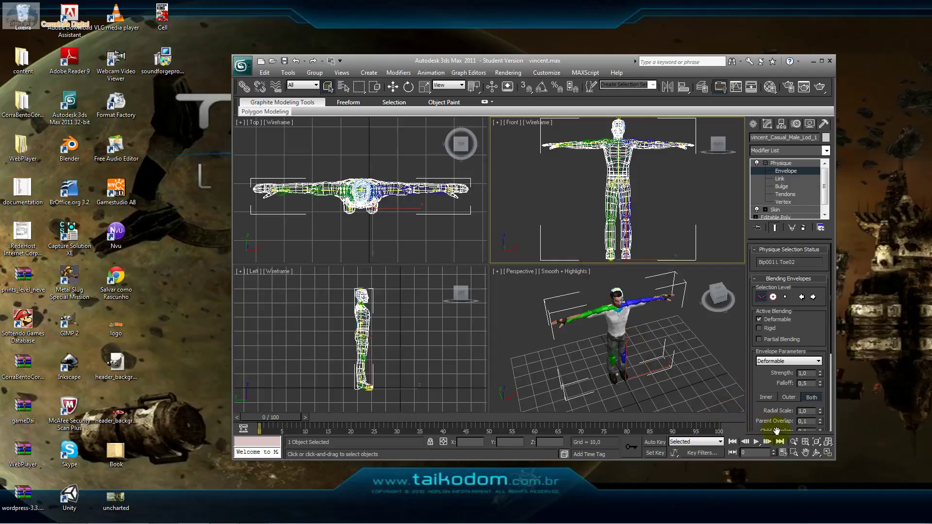
{"action": "left_click", "coordinate": [805, 452]}
{"action": "left_click_drag", "start_coordinate": [679, 372], "coordinate": [655, 355]}
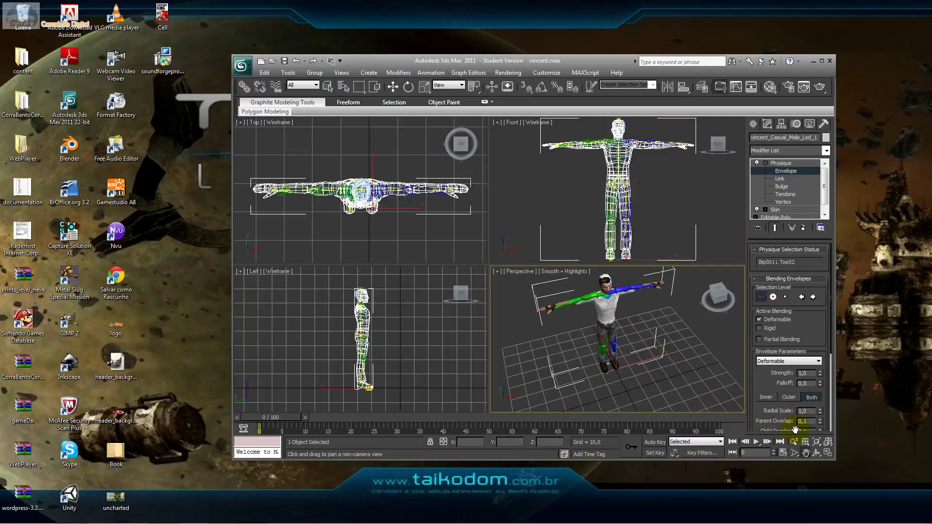
{"action": "scroll", "coordinate": [655, 368], "scroll_direction": "up", "scroll_amount": 5}
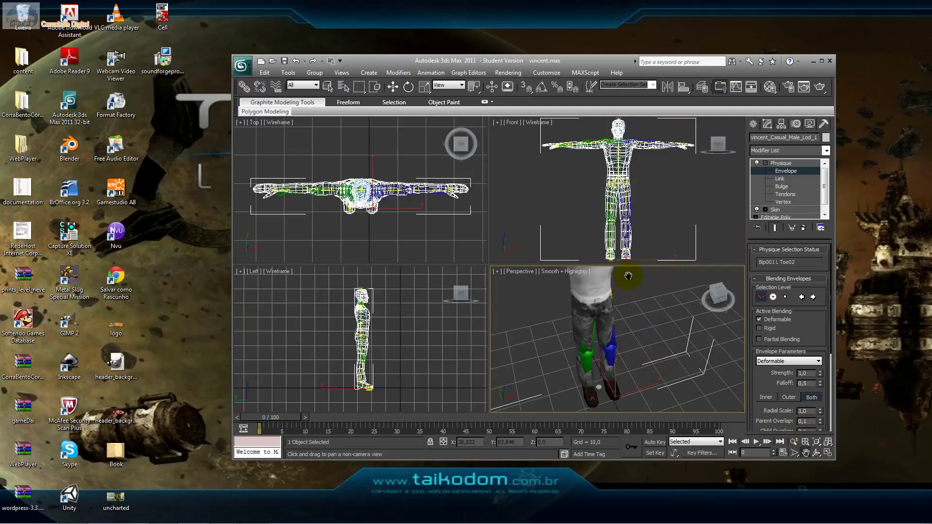
{"action": "left_click", "coordinate": [393, 87]}
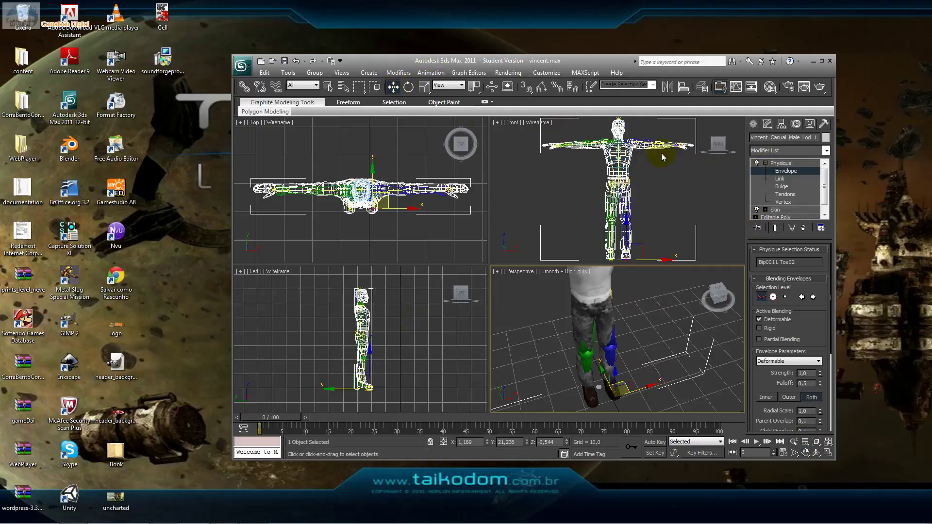
{"action": "left_click", "coordinate": [783, 164]}
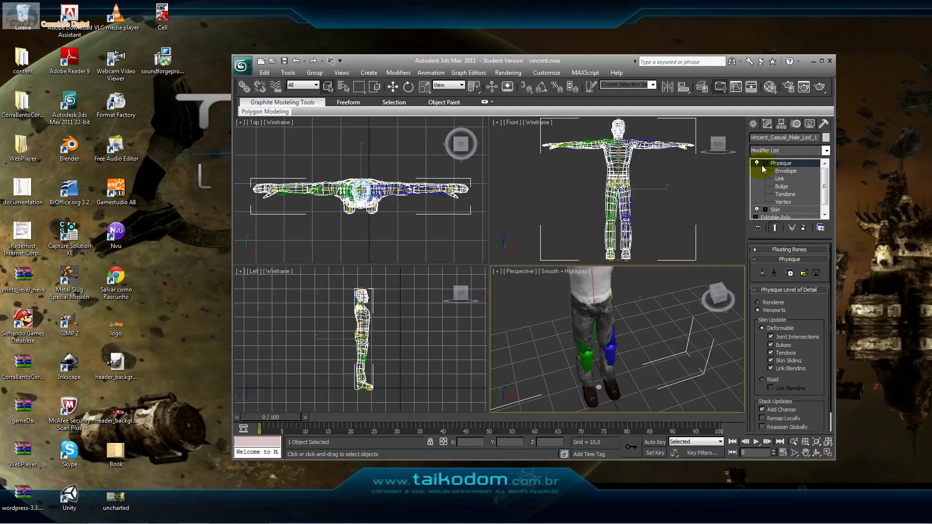
Frame the whole character in the Perspective view with Select and Move active
{"action": "left_click", "coordinate": [741, 196]}
{"action": "left_click", "coordinate": [669, 143]}
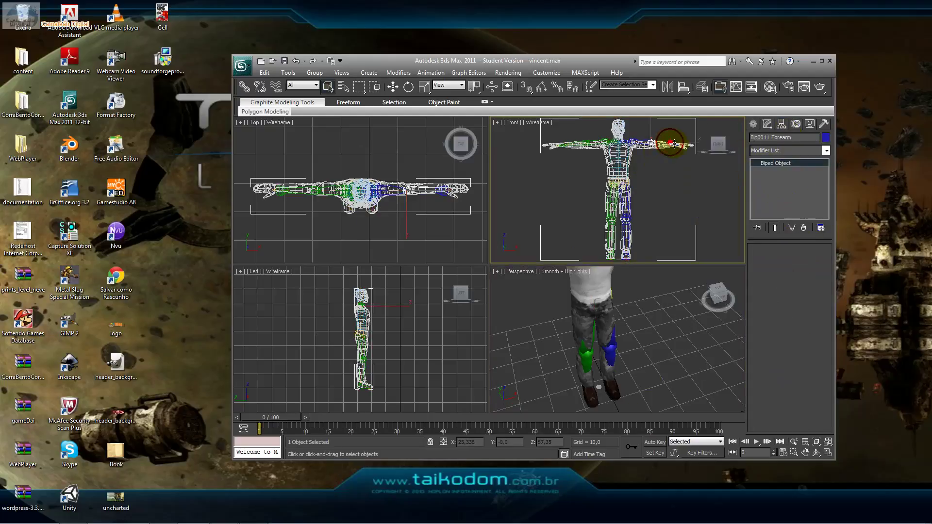
{"action": "left_click", "coordinate": [695, 367]}
{"action": "left_click", "coordinate": [827, 442]}
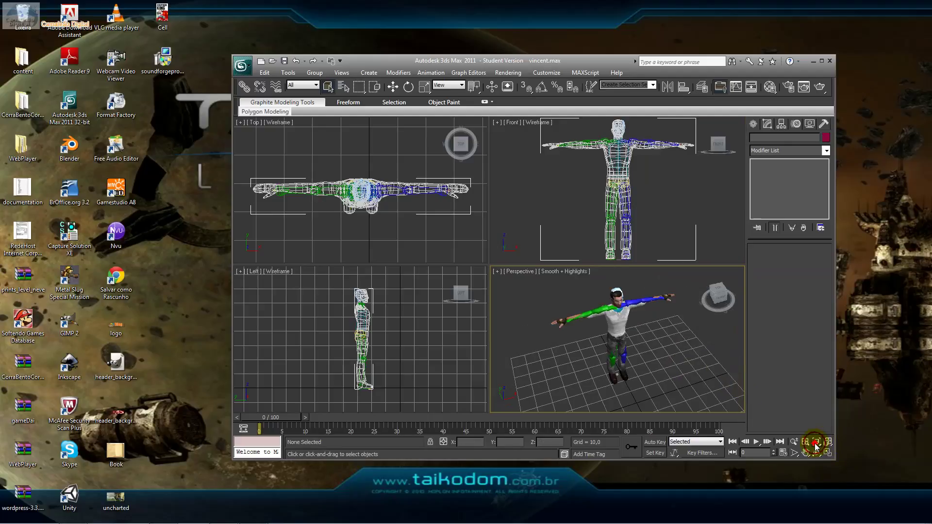
{"action": "left_click", "coordinate": [569, 321]}
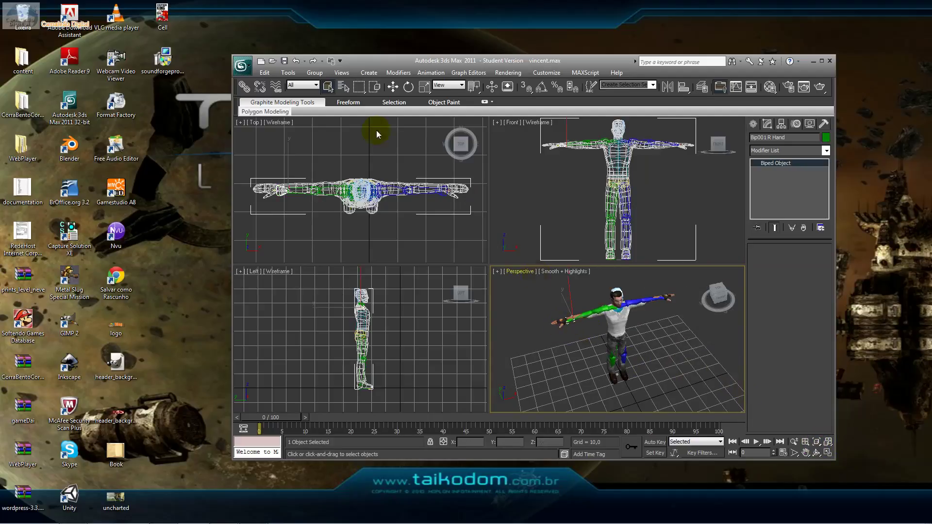
{"action": "left_click", "coordinate": [393, 86]}
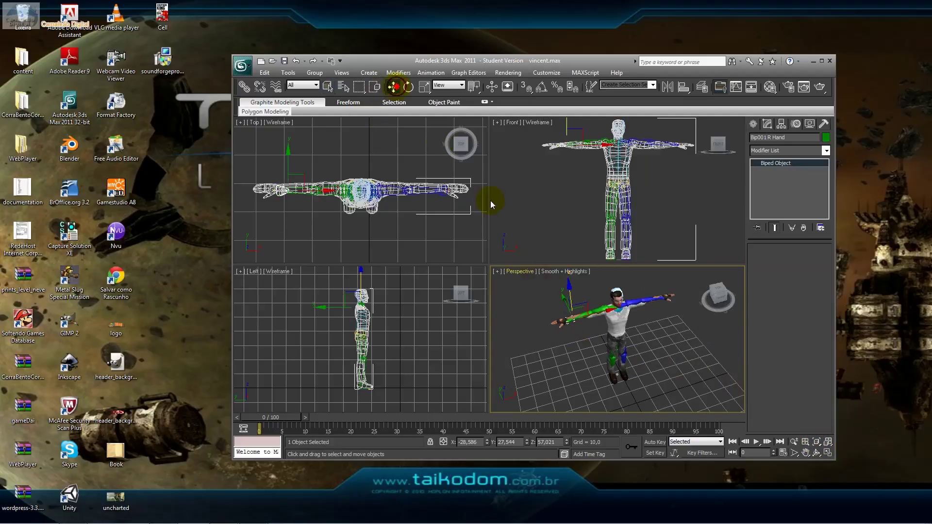
Maximize Perspective, select the character mesh by name, and reopen Physique envelope editing
{"action": "left_click", "coordinate": [830, 454]}
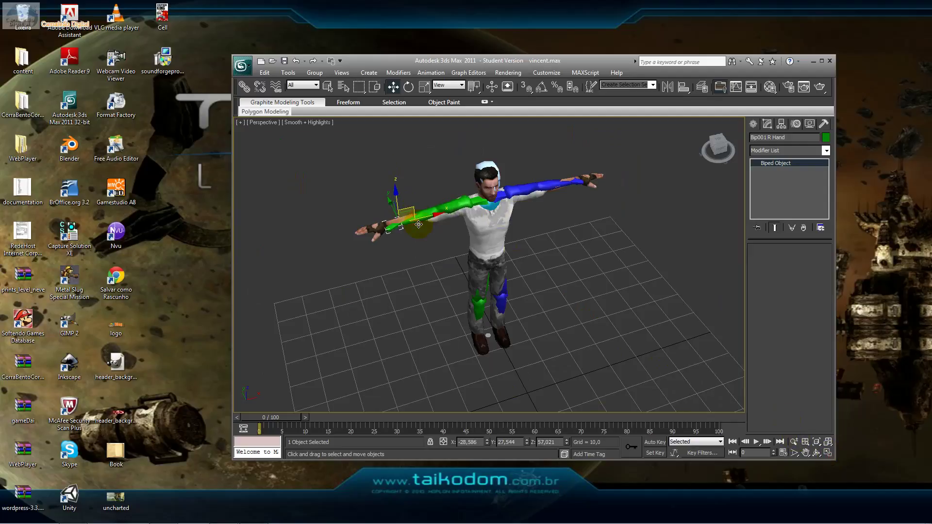
{"action": "left_click", "coordinate": [343, 86]}
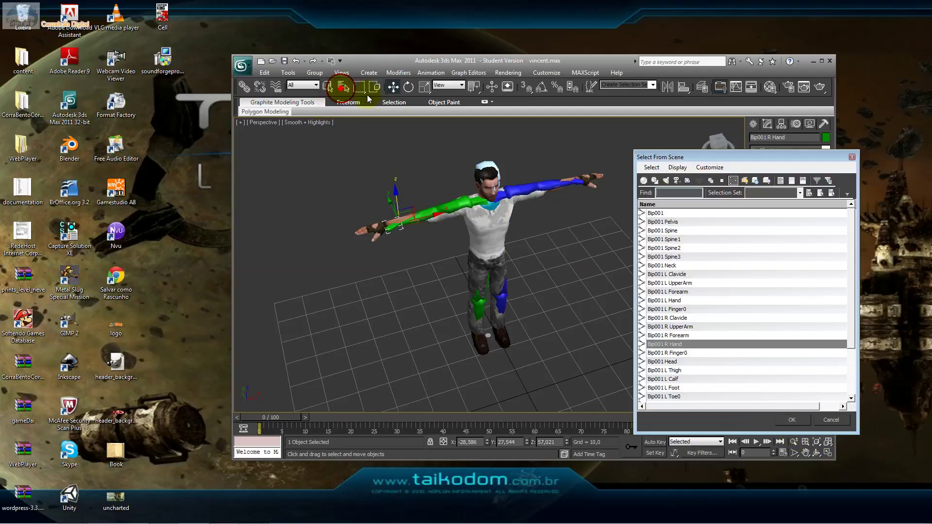
{"action": "left_click", "coordinate": [851, 157]}
{"action": "left_click", "coordinate": [479, 236]}
{"action": "left_click", "coordinate": [785, 171]}
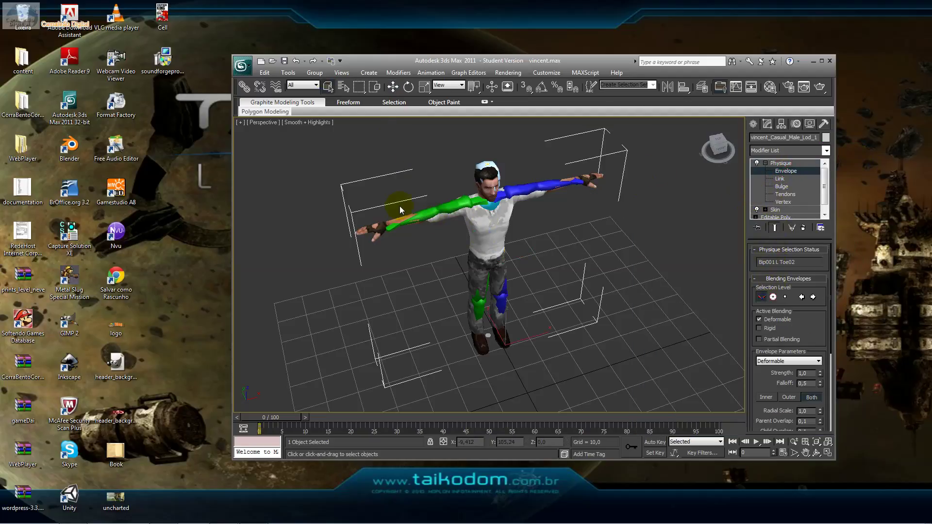
Move the R Hand envelope toward the wrist and rescale it
{"action": "left_click", "coordinate": [425, 87]}
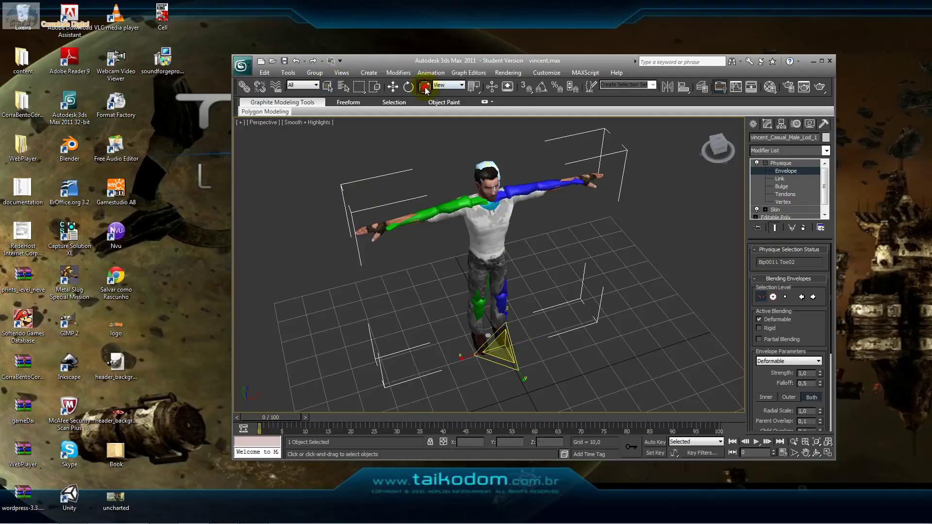
{"action": "left_click", "coordinate": [387, 227]}
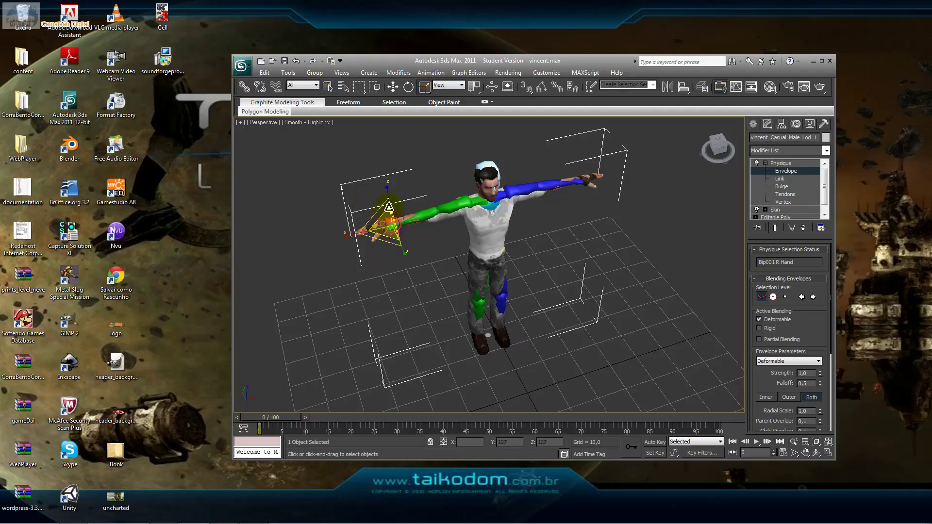
{"action": "left_click", "coordinate": [391, 89]}
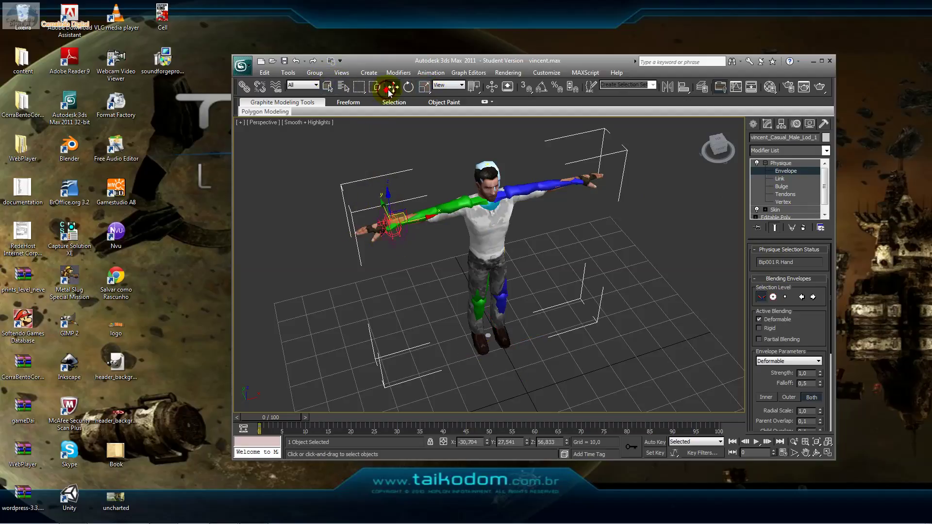
{"action": "left_click_drag", "start_coordinate": [427, 218], "coordinate": [398, 227]}
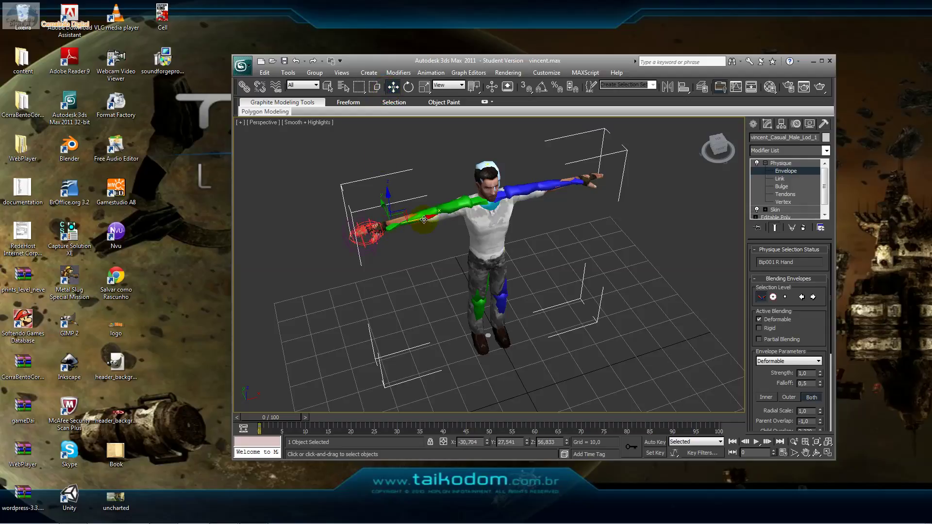
{"action": "left_click", "coordinate": [423, 86]}
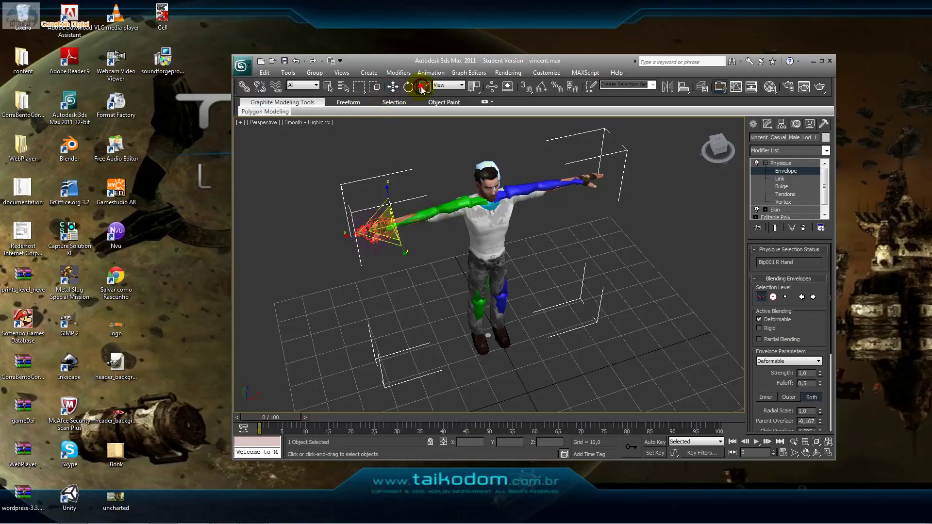
{"action": "left_click_drag", "start_coordinate": [367, 236], "coordinate": [426, 229]}
Inspect the right forearm, upper arm, clavicle and left hand envelopes, then restore four views
{"action": "left_click", "coordinate": [412, 220]}
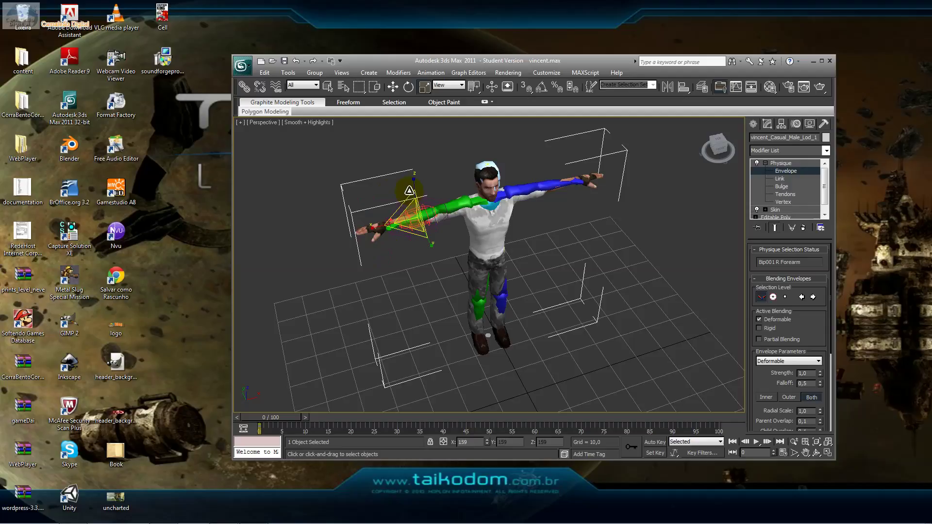
{"action": "left_click", "coordinate": [446, 209]}
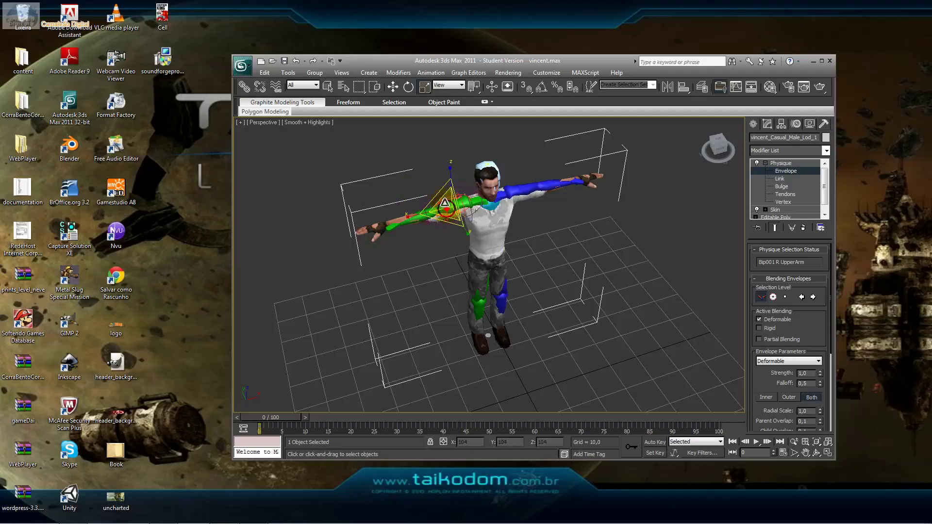
{"action": "left_click", "coordinate": [478, 200]}
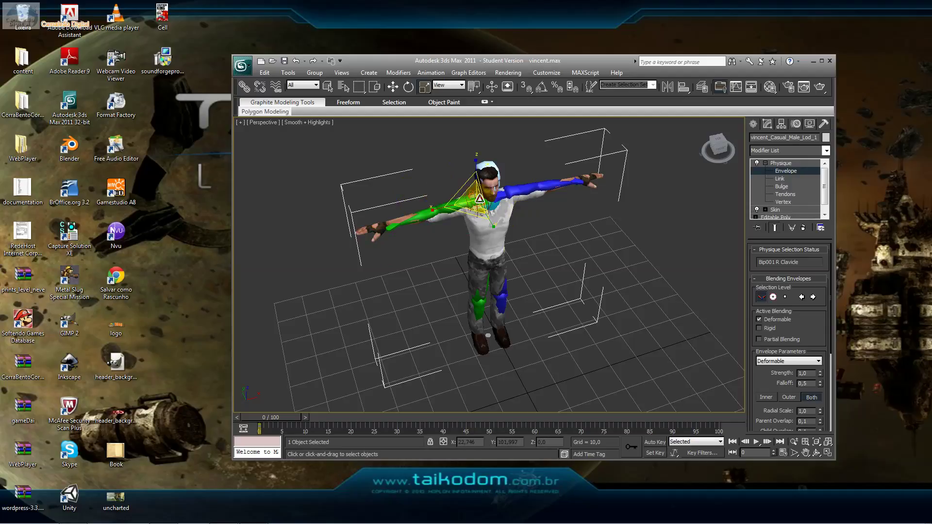
{"action": "left_click", "coordinate": [586, 179]}
{"action": "left_click", "coordinate": [773, 297]}
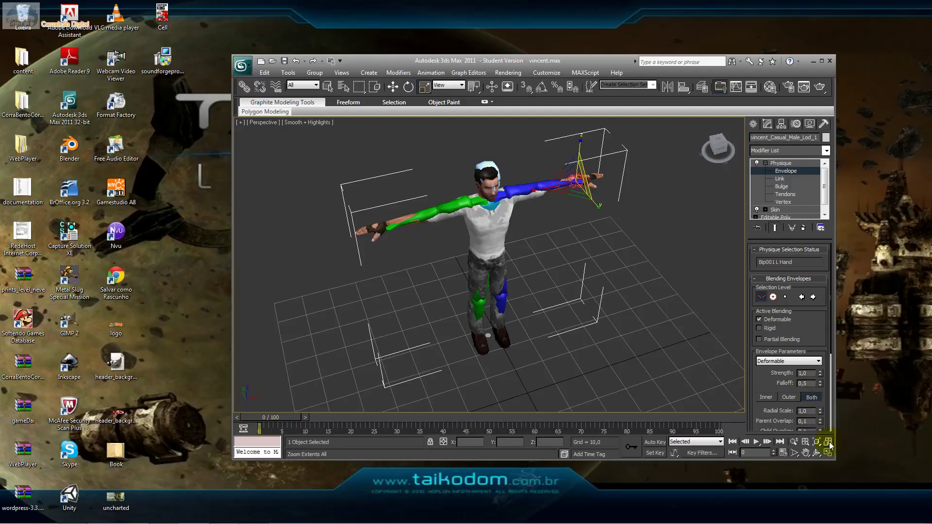
{"action": "left_click", "coordinate": [827, 452]}
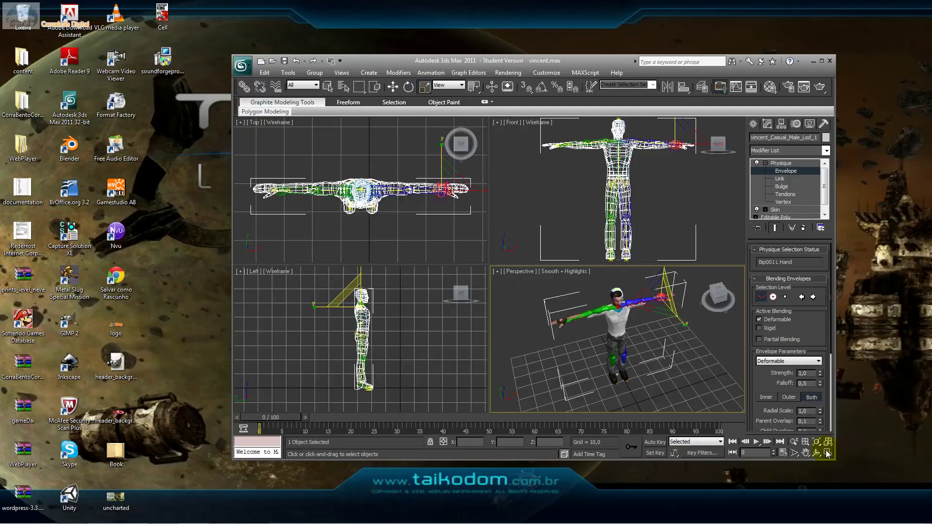
Return to whole-envelope selection and maximize the Top view
{"action": "left_click", "coordinate": [761, 297]}
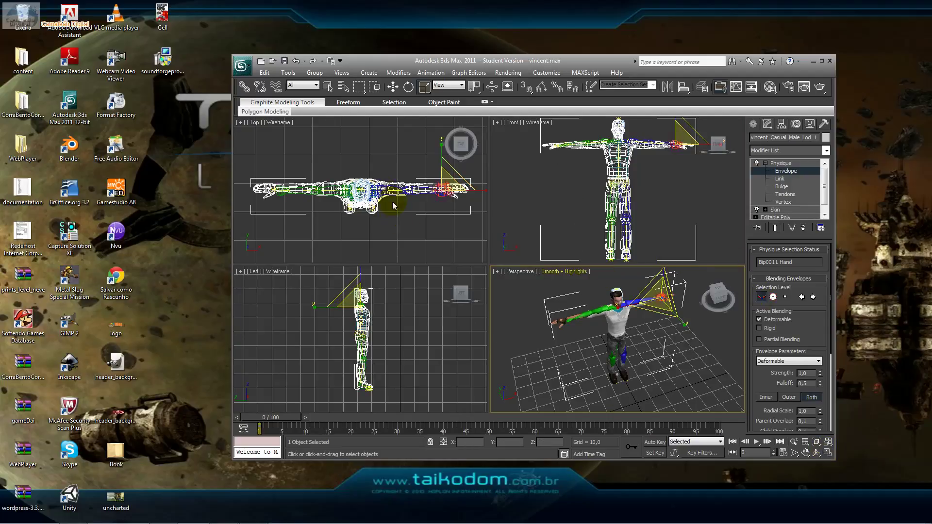
{"action": "key", "text": "alt+Tab"}
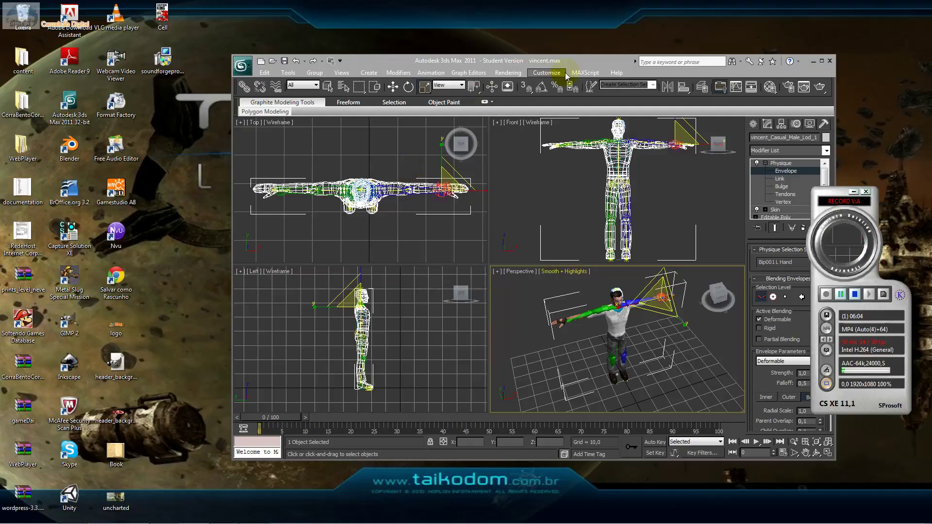
{"action": "left_click", "coordinate": [855, 192]}
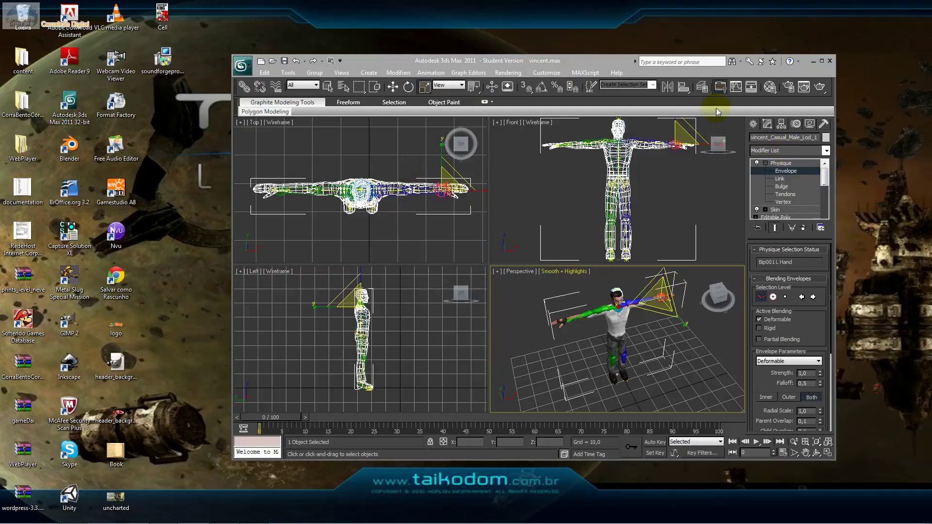
{"action": "left_click", "coordinate": [444, 189]}
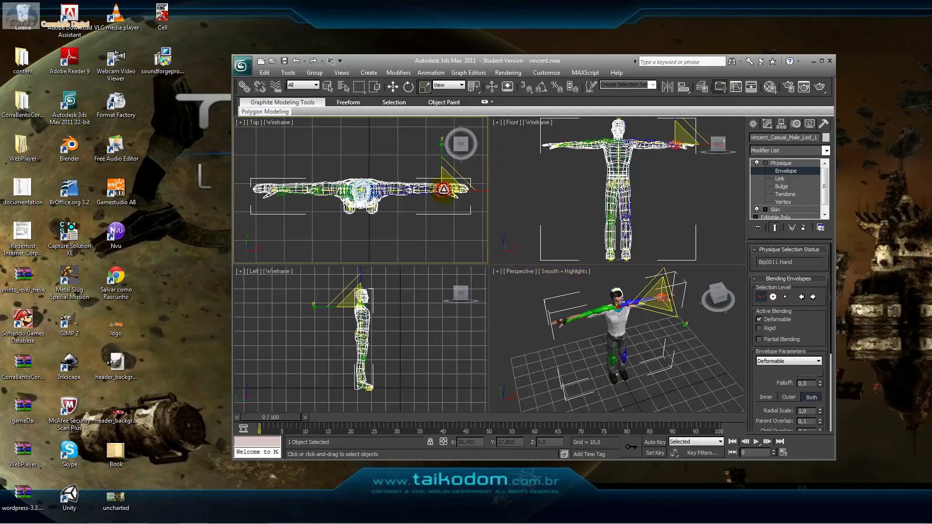
{"action": "left_click", "coordinate": [823, 454]}
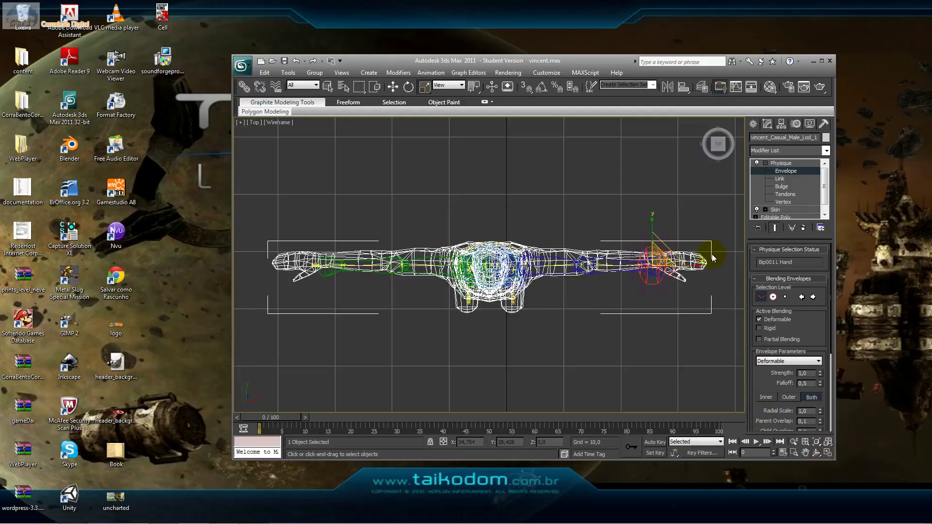
Shift the left hand envelope over the hand and enlarge it to about 140%
{"action": "left_click", "coordinate": [392, 87]}
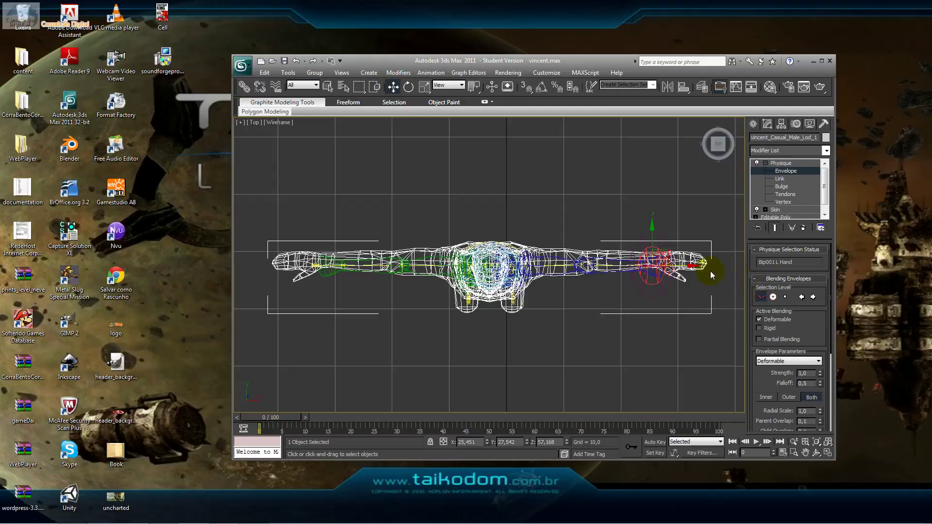
{"action": "left_click_drag", "start_coordinate": [693, 265], "coordinate": [750, 265]}
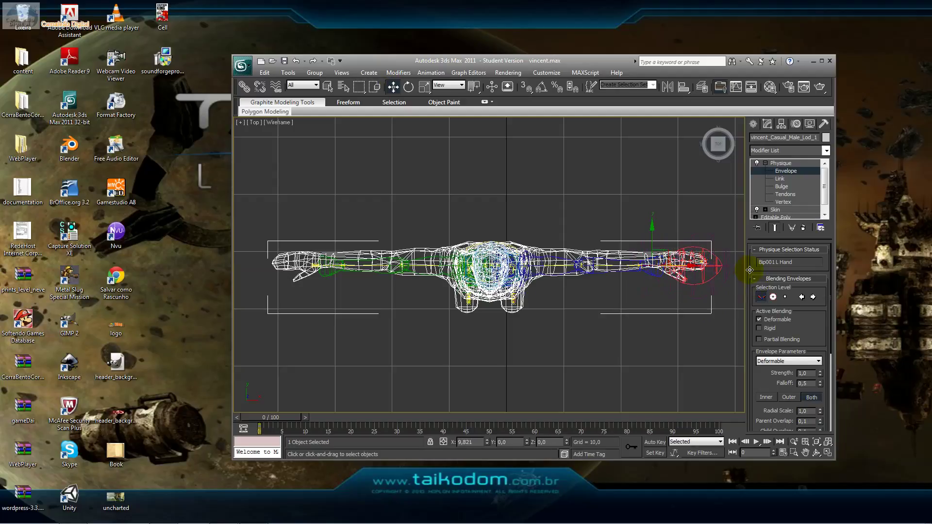
{"action": "left_click", "coordinate": [424, 88]}
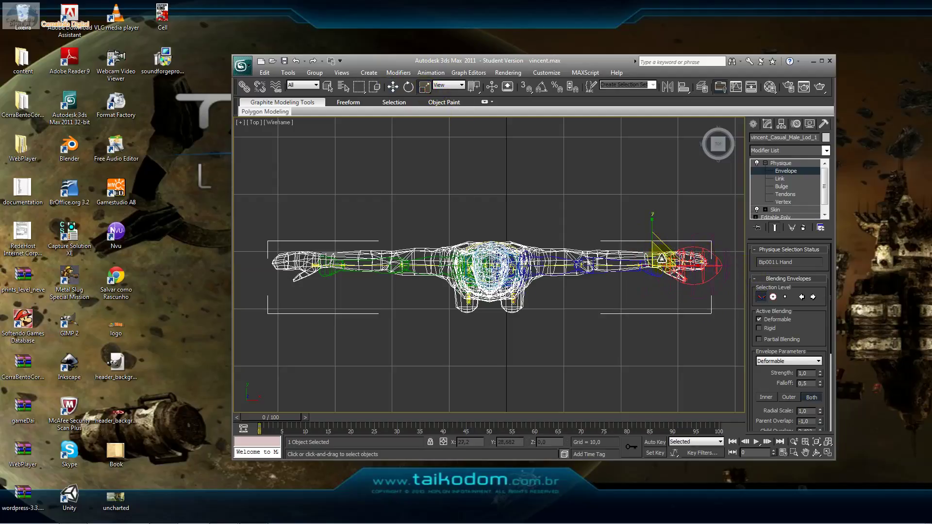
{"action": "left_click_drag", "start_coordinate": [661, 248], "coordinate": [662, 237]}
{"action": "left_click", "coordinate": [392, 86]}
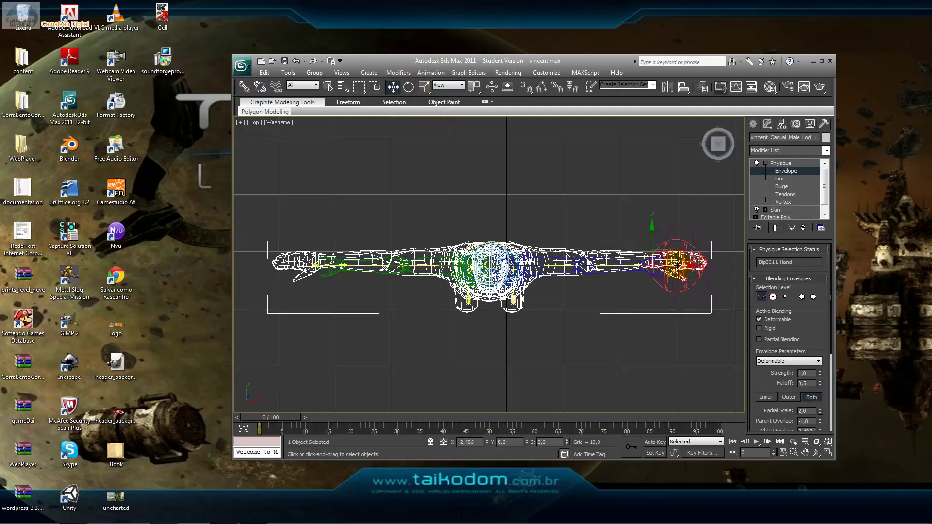
{"action": "left_click", "coordinate": [636, 261]}
Enlarge the left upper arm envelope, then return to the four-view layout
{"action": "left_click", "coordinate": [631, 262]}
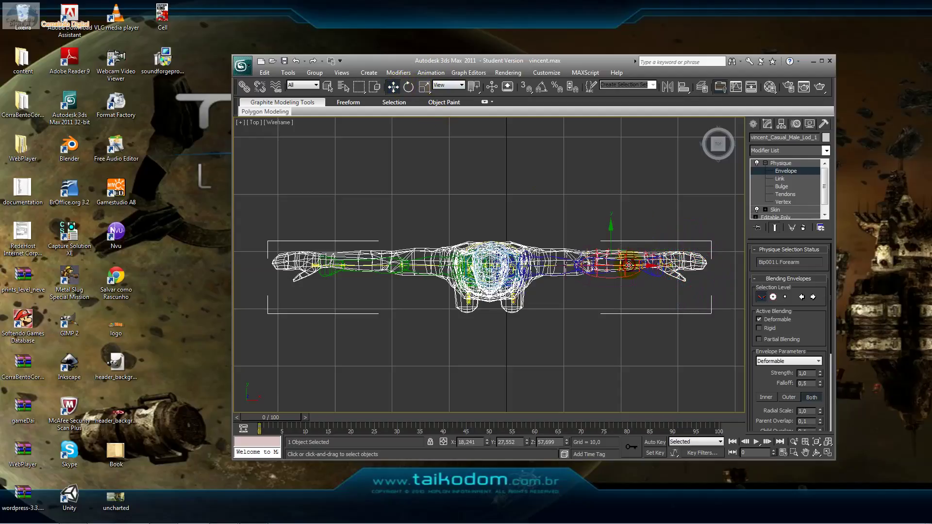
{"action": "left_click", "coordinate": [424, 87]}
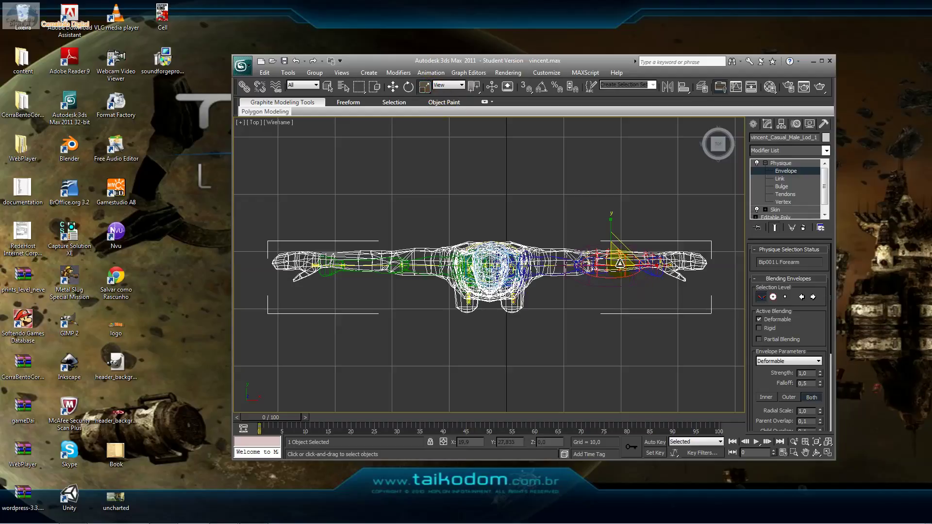
{"action": "left_click", "coordinate": [562, 266]}
{"action": "left_click_drag", "start_coordinate": [562, 265], "coordinate": [558, 228]}
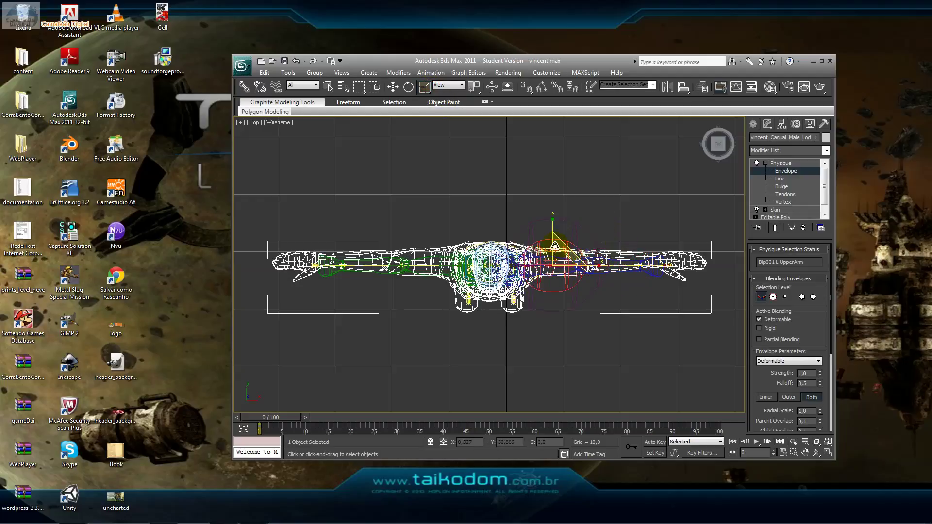
{"action": "left_click", "coordinate": [830, 453]}
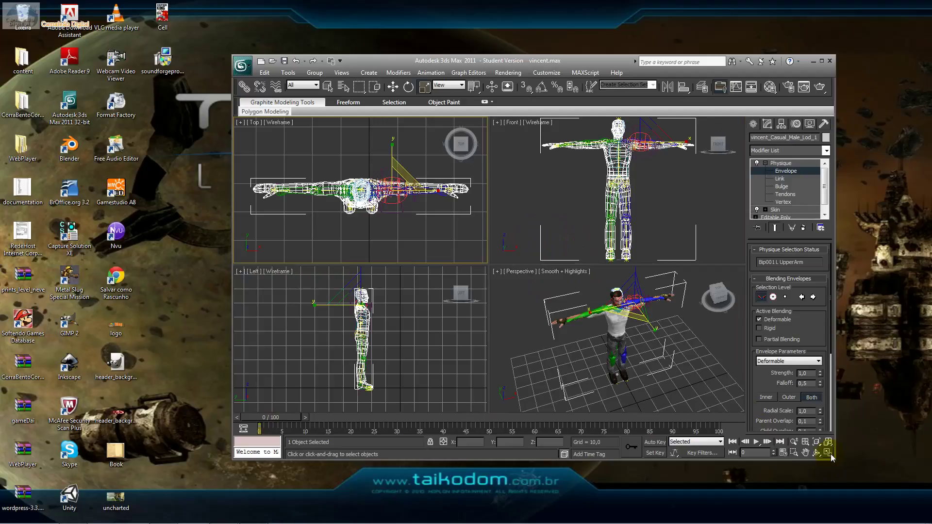
In Perspective, enlarge the left forearm envelope and the L Finger0 envelope to Radial Scale 2,0
{"action": "left_click", "coordinate": [634, 304]}
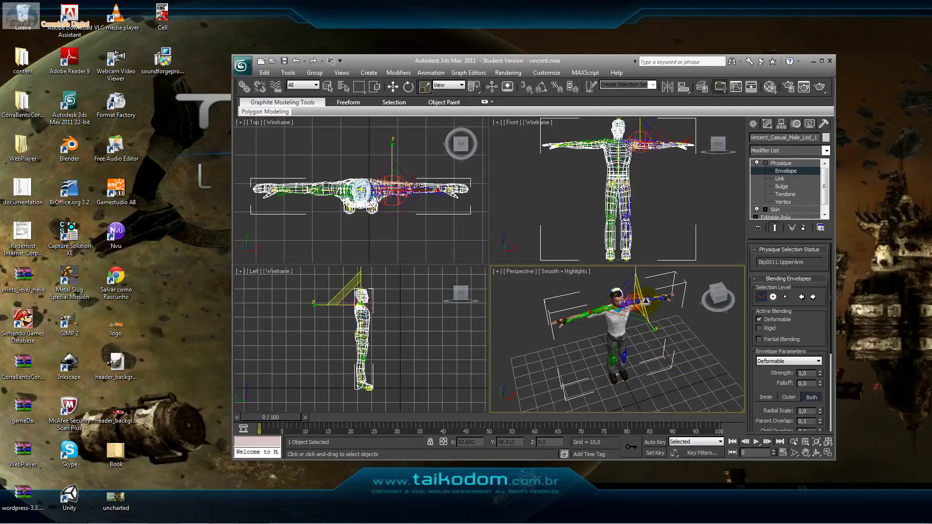
{"action": "left_click", "coordinate": [653, 298]}
{"action": "left_click_drag", "start_coordinate": [654, 298], "coordinate": [665, 295]}
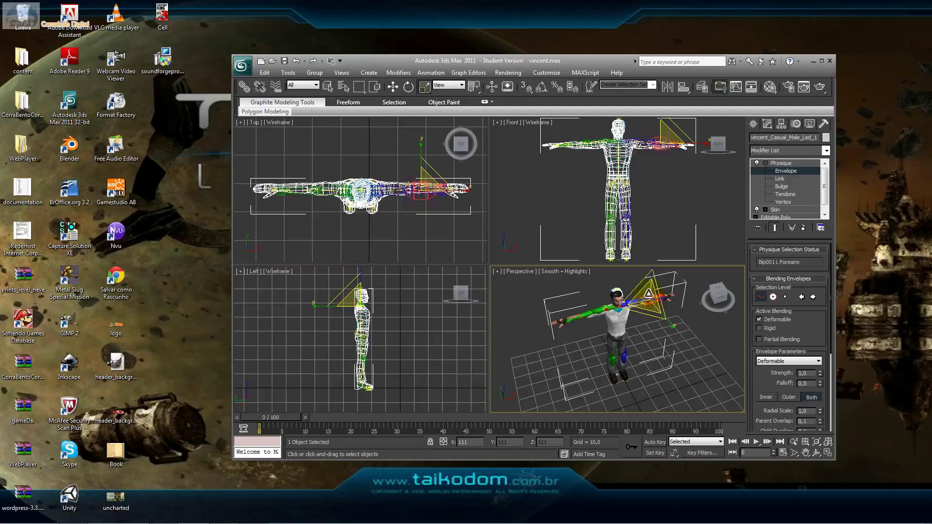
{"action": "left_click", "coordinate": [667, 296]}
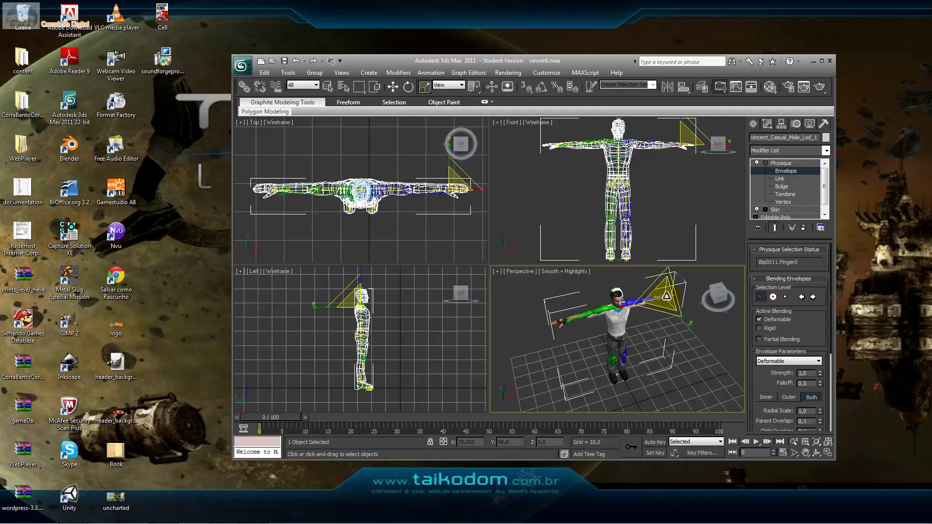
{"action": "left_click_drag", "start_coordinate": [667, 289], "coordinate": [663, 254]}
{"action": "left_click", "coordinate": [816, 452]}
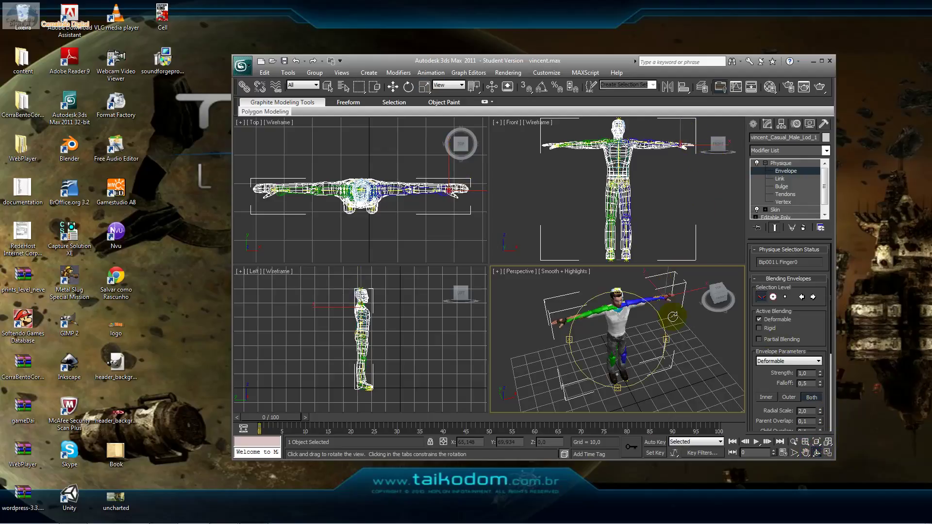
{"action": "left_click_drag", "start_coordinate": [651, 314], "coordinate": [594, 322]}
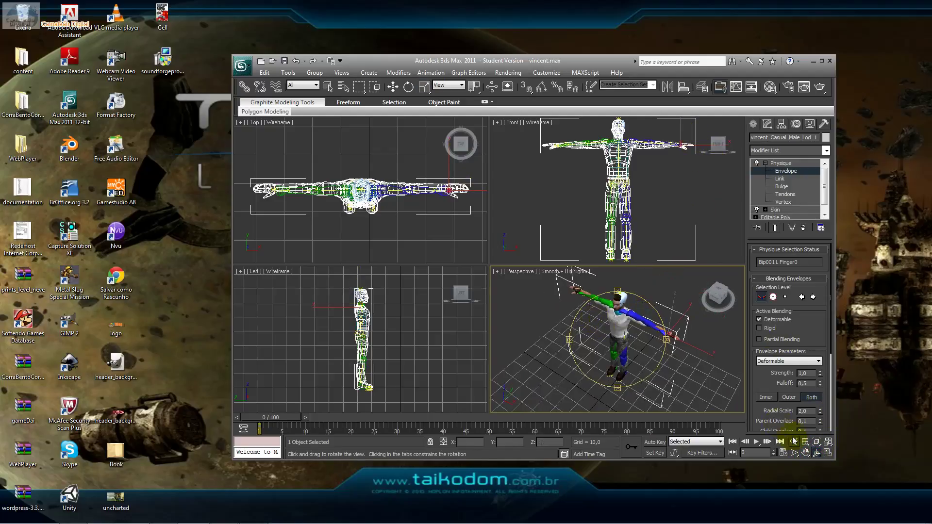
{"action": "left_click", "coordinate": [827, 453]}
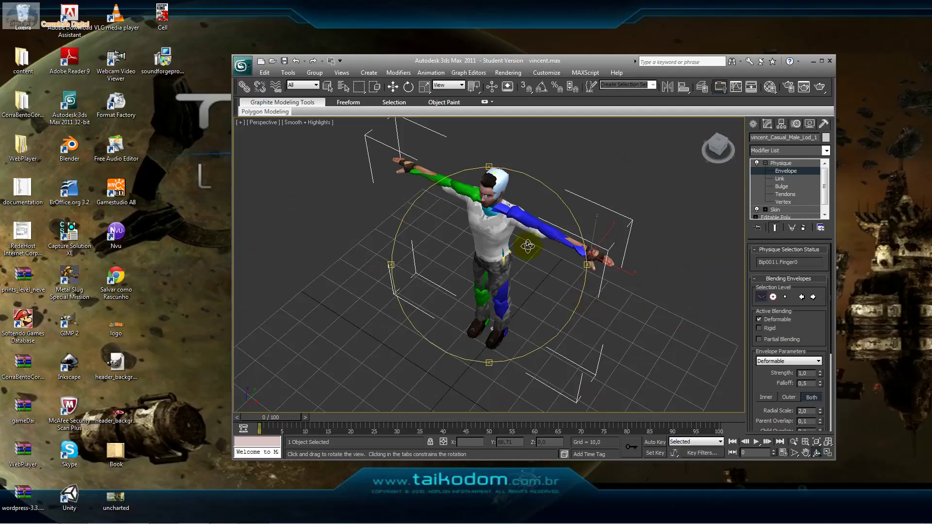
Orbit to the left hand and enlarge the L Finger0 envelope to Radial Scale 4,0
{"action": "scroll", "coordinate": [580, 271], "scroll_direction": "up", "scroll_amount": 5}
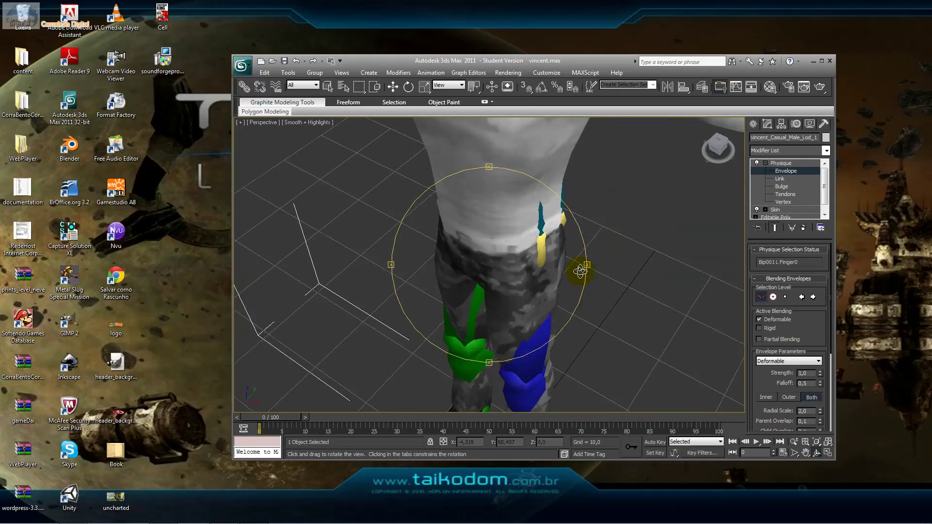
{"action": "scroll", "coordinate": [579, 271], "scroll_direction": "down", "scroll_amount": 3}
{"action": "left_click", "coordinate": [803, 453]}
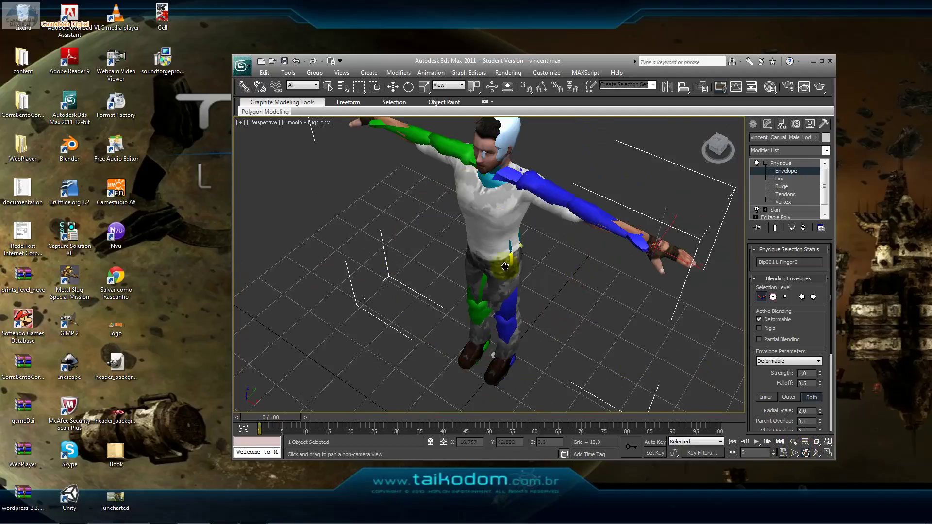
{"action": "left_click", "coordinate": [818, 453]}
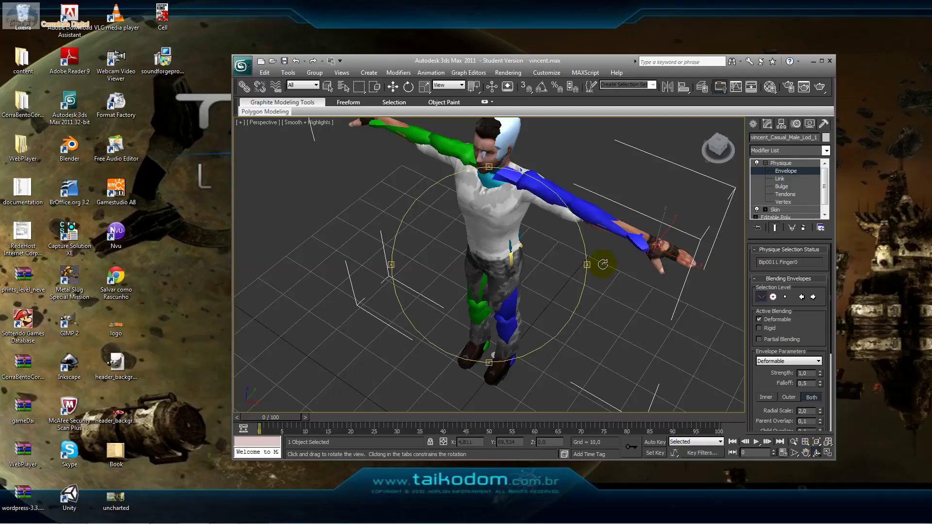
{"action": "left_click_drag", "start_coordinate": [599, 264], "coordinate": [525, 236]}
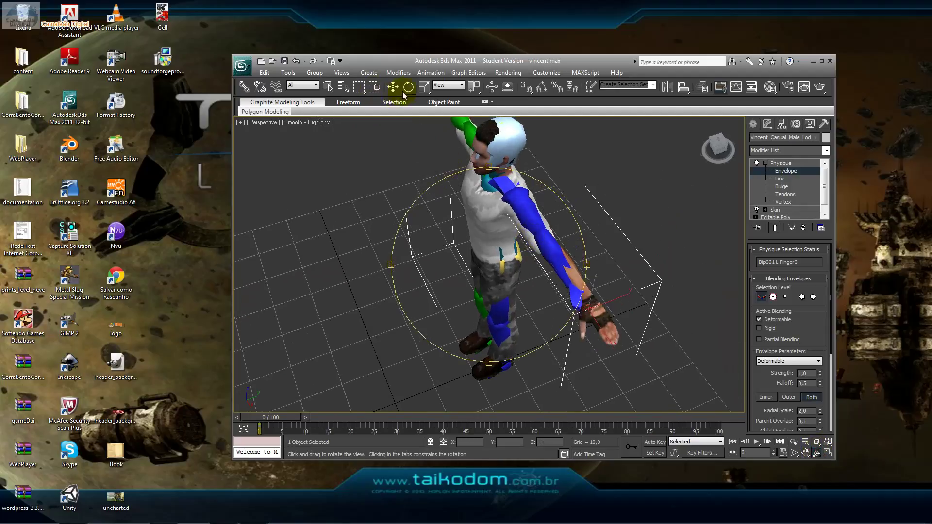
{"action": "left_click", "coordinate": [424, 87]}
{"action": "left_click", "coordinate": [588, 303]}
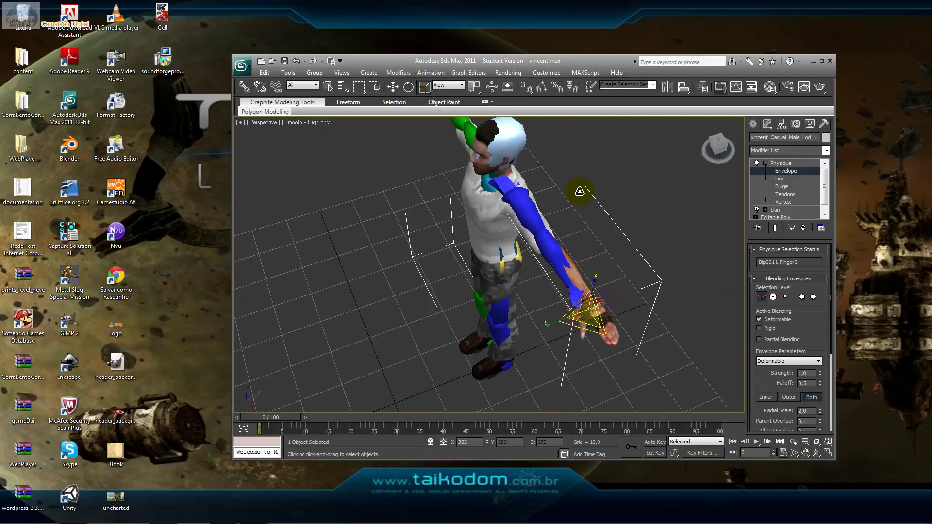
{"action": "left_click_drag", "start_coordinate": [569, 159], "coordinate": [572, 156]}
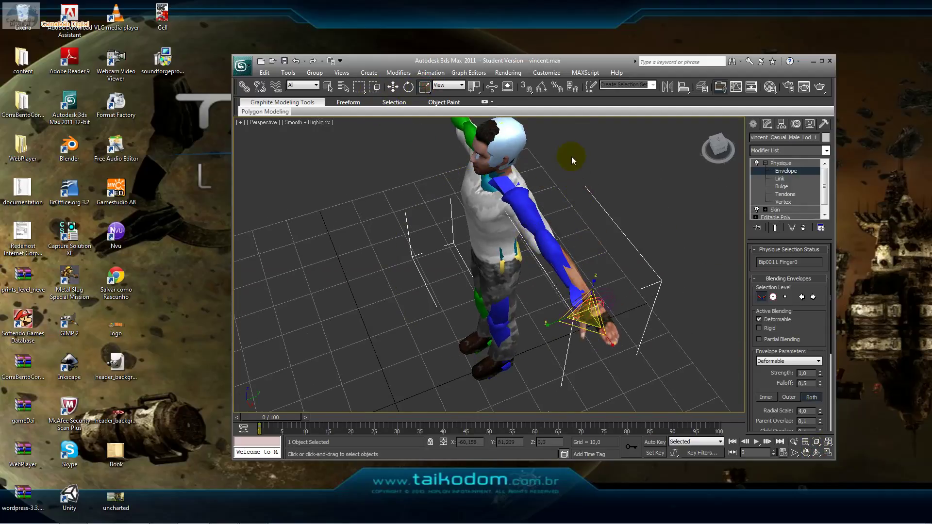
Move the Finger0 envelope to wrap the hand, then Zoom Extents All in four views
{"action": "left_click", "coordinate": [392, 86]}
{"action": "left_click_drag", "start_coordinate": [607, 335], "coordinate": [633, 373]}
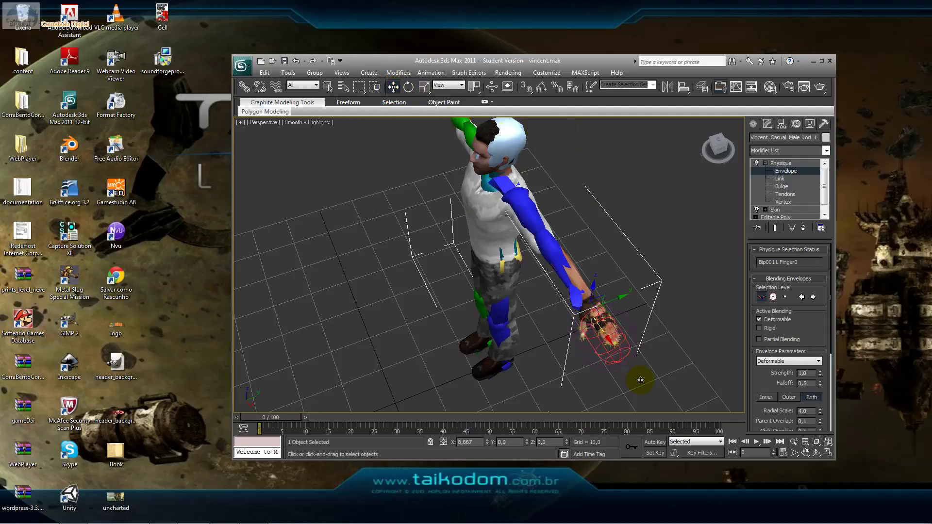
{"action": "left_click", "coordinate": [828, 442]}
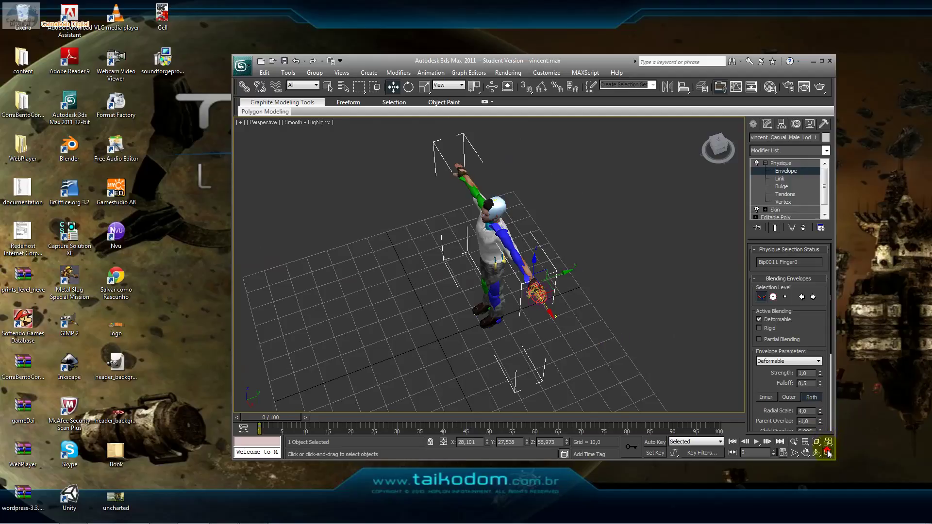
{"action": "left_click", "coordinate": [828, 452]}
{"action": "left_click", "coordinate": [455, 204]}
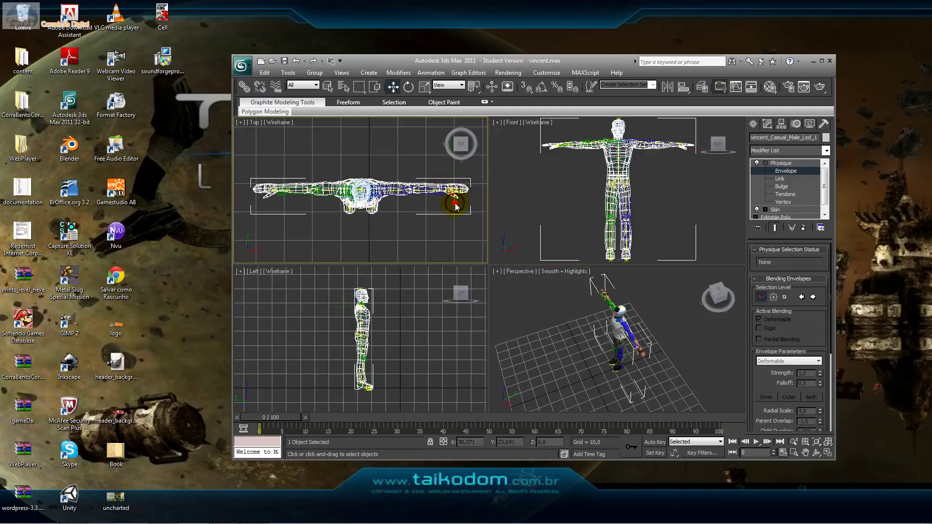
Hide the Top view grid and enlarge the L Finger0 envelope to Radial Scale 8,0
{"action": "left_click", "coordinate": [451, 191]}
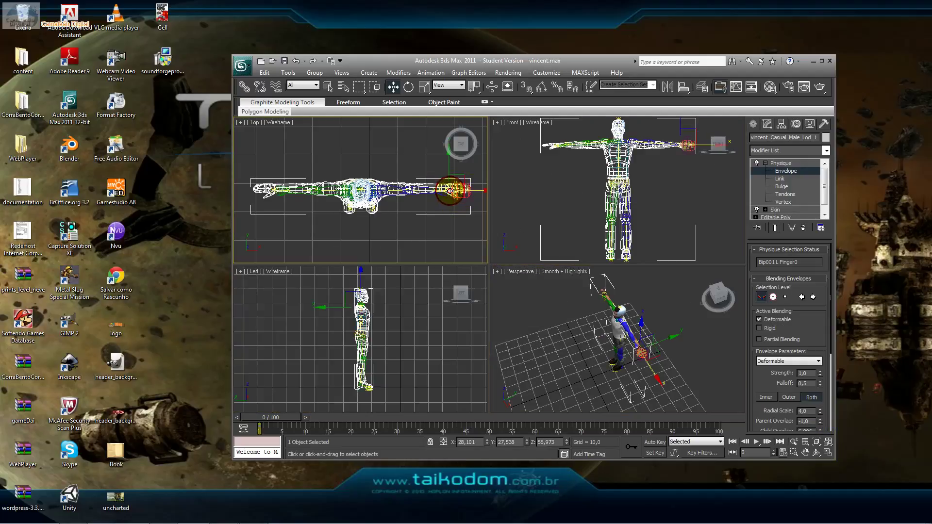
{"action": "left_click", "coordinate": [242, 122]}
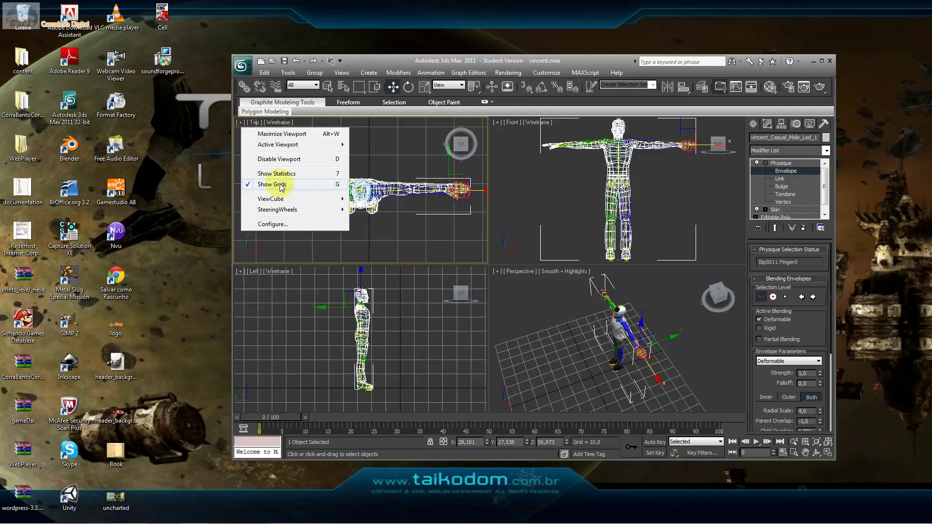
{"action": "left_click", "coordinate": [272, 184]}
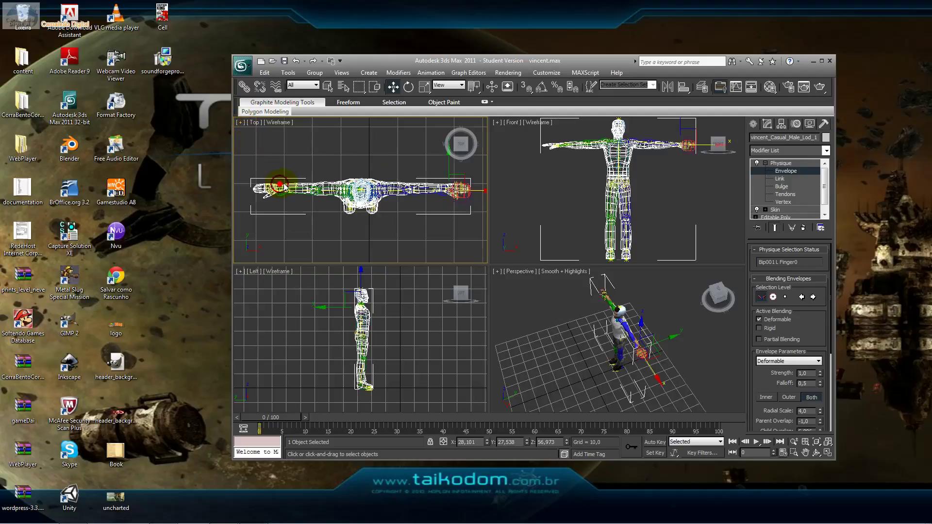
{"action": "left_click", "coordinate": [828, 443]}
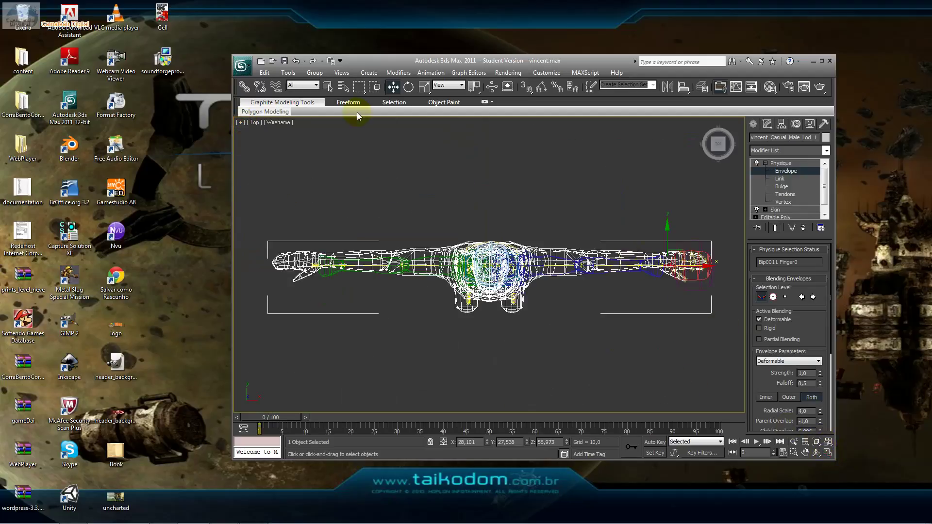
{"action": "left_click", "coordinate": [424, 87]}
{"action": "left_click_drag", "start_coordinate": [673, 263], "coordinate": [677, 228]}
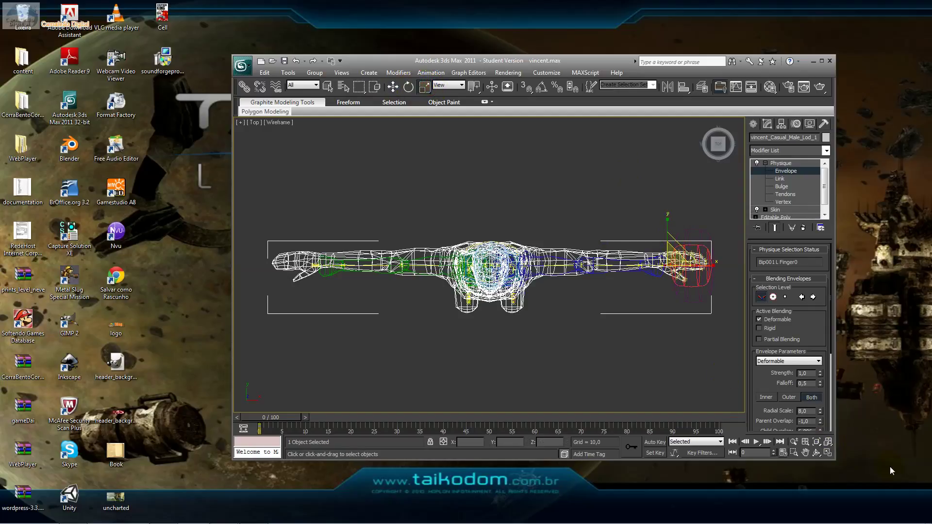
{"action": "left_click", "coordinate": [828, 452]}
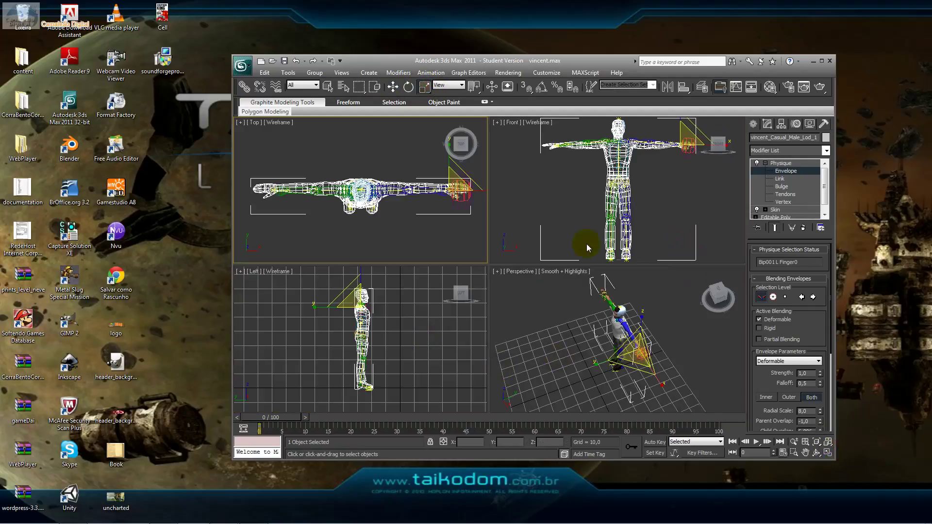
Move the Bip001 R Calf envelope lower and outward on the right leg
{"action": "left_click", "coordinate": [607, 235]}
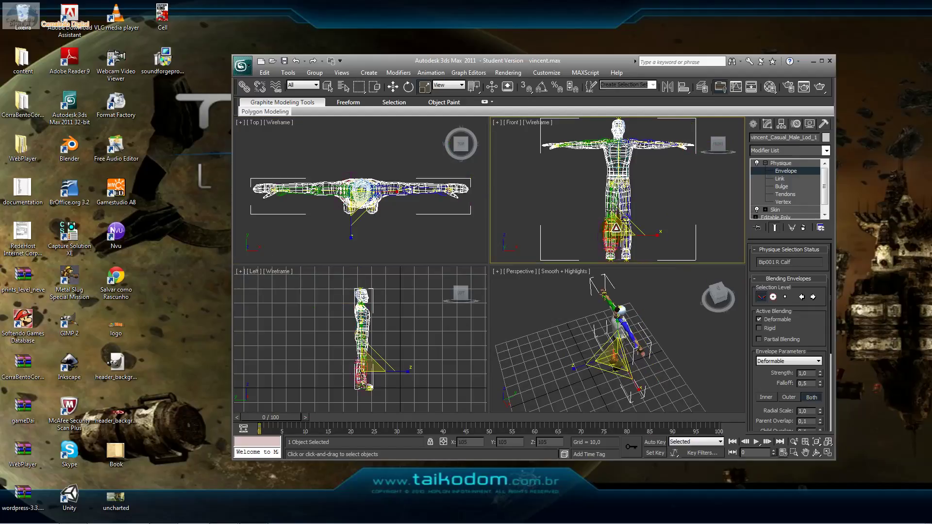
{"action": "left_click_drag", "start_coordinate": [616, 228], "coordinate": [626, 232]}
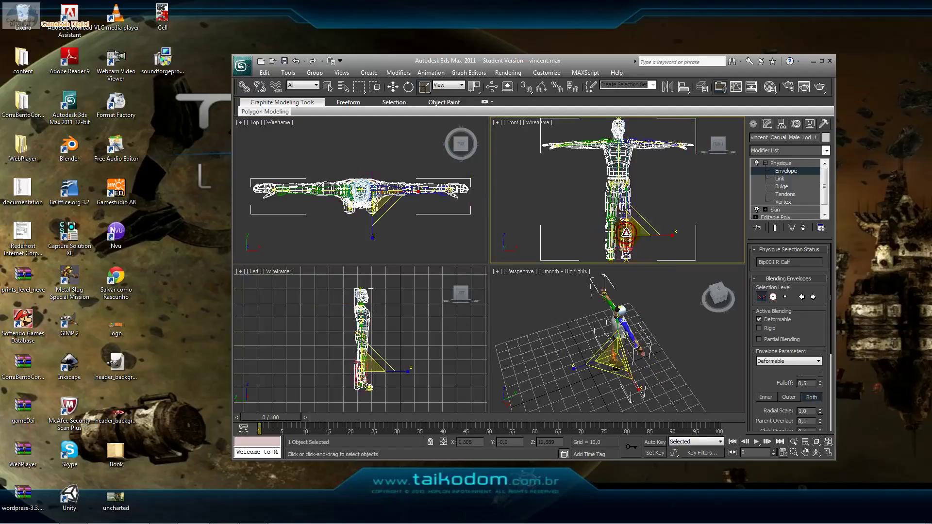
{"action": "left_click", "coordinate": [625, 236]}
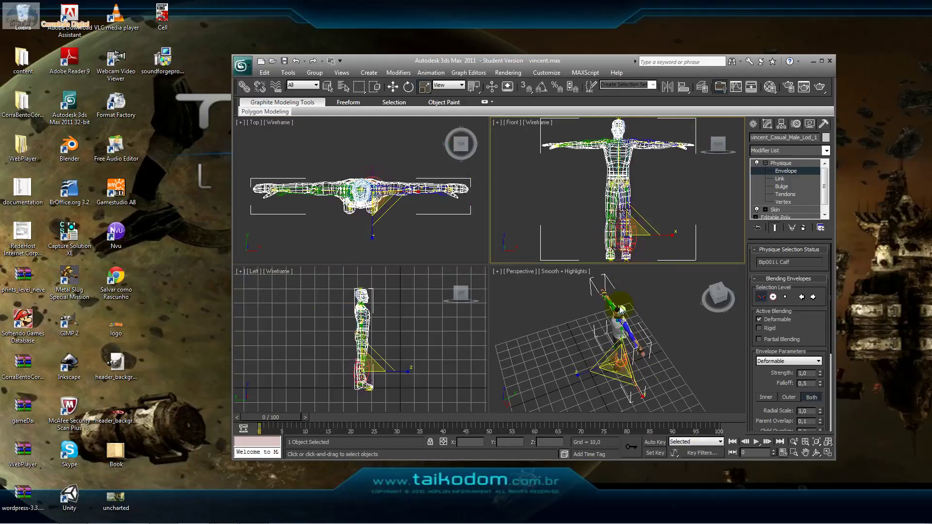
{"action": "left_click", "coordinate": [376, 392]}
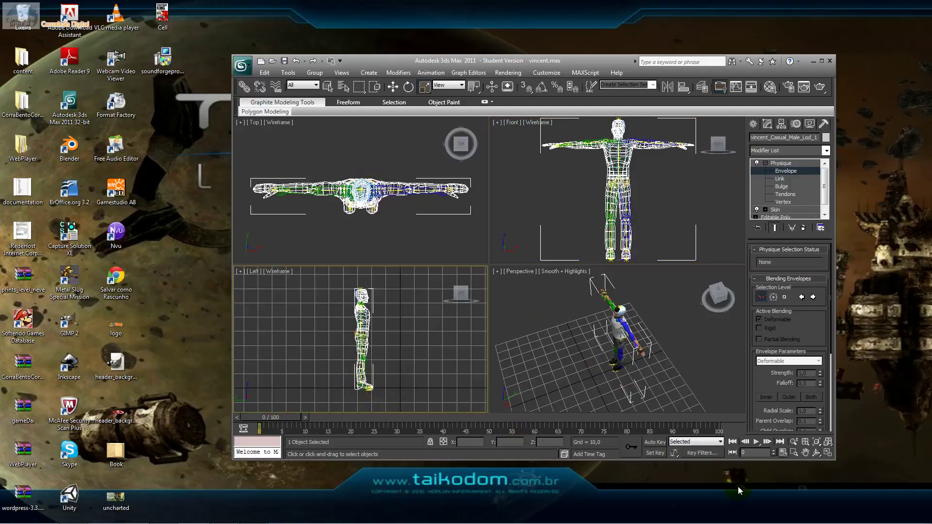
{"action": "left_click", "coordinate": [795, 453]}
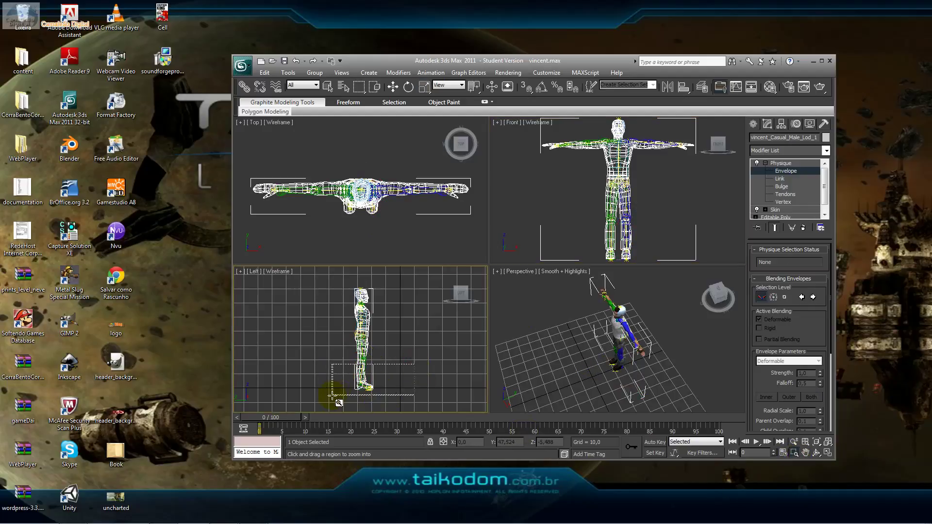
Zoom onto the foot and give Bip001 R Toe02 Radial Scale 2,0, shifted toward the tip
{"action": "left_click_drag", "start_coordinate": [421, 359], "coordinate": [332, 396]}
{"action": "left_click_drag", "start_coordinate": [393, 310], "coordinate": [302, 394]}
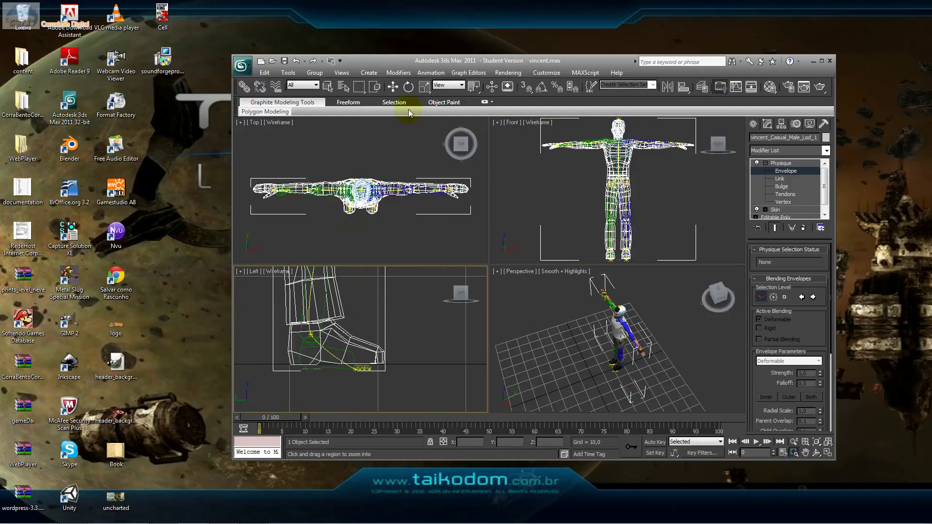
{"action": "left_click", "coordinate": [421, 87]}
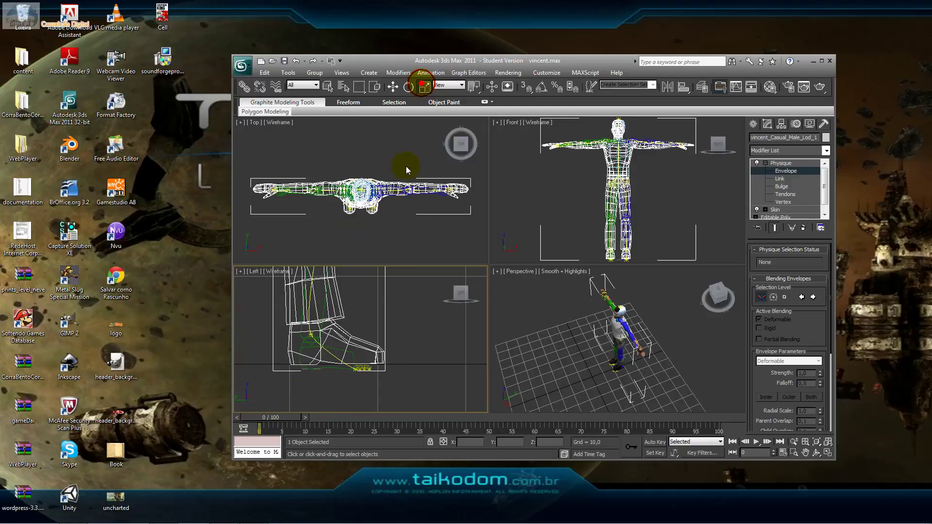
{"action": "left_click", "coordinate": [372, 371]}
{"action": "left_click_drag", "start_coordinate": [373, 252], "coordinate": [374, 262]}
{"action": "left_click", "coordinate": [393, 86]}
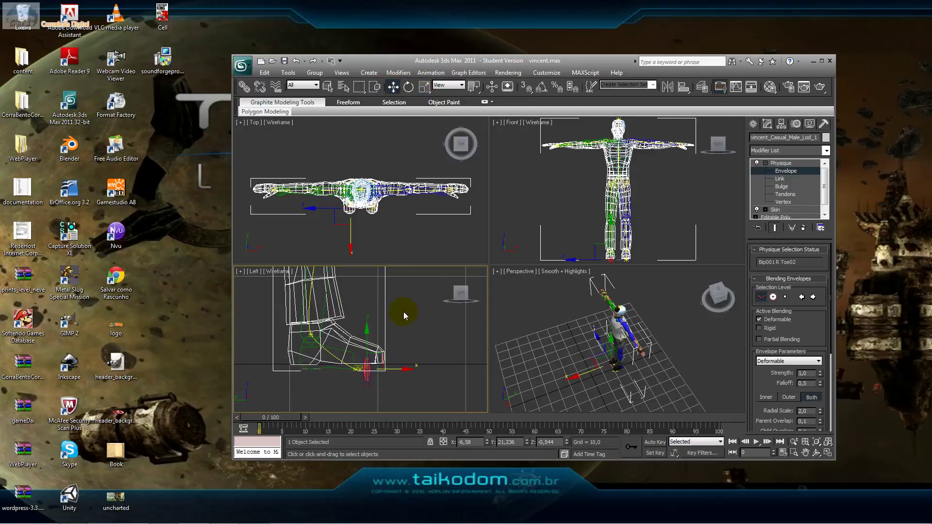
{"action": "mouse_move", "coordinate": [401, 370]}
{"action": "left_mouse_down"}
{"action": "mouse_move", "coordinate": [466, 364]}
{"action": "mouse_move", "coordinate": [420, 366]}
{"action": "left_mouse_up"}
Orbit and pan Perspective onto the feet, then move the right toe envelope forward
{"action": "left_click", "coordinate": [816, 452]}
{"action": "left_click", "coordinate": [547, 349]}
{"action": "mouse_move", "coordinate": [547, 350]}
{"action": "left_mouse_down"}
{"action": "mouse_move", "coordinate": [658, 322]}
{"action": "mouse_move", "coordinate": [638, 342]}
{"action": "mouse_move", "coordinate": [655, 338]}
{"action": "mouse_move", "coordinate": [605, 379]}
{"action": "mouse_move", "coordinate": [493, 285]}
{"action": "left_mouse_up"}
{"action": "scroll", "coordinate": [655, 339], "scroll_direction": "up", "scroll_amount": 5}
{"action": "left_click", "coordinate": [805, 453]}
{"action": "scroll", "coordinate": [605, 380], "scroll_direction": "up", "scroll_amount": 3}
{"action": "left_click", "coordinate": [424, 86]}
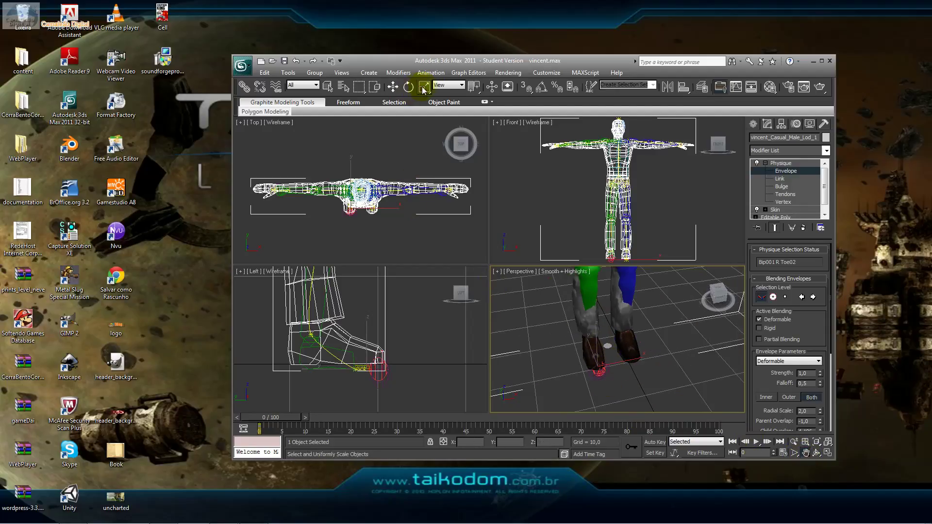
{"action": "left_click", "coordinate": [595, 372]}
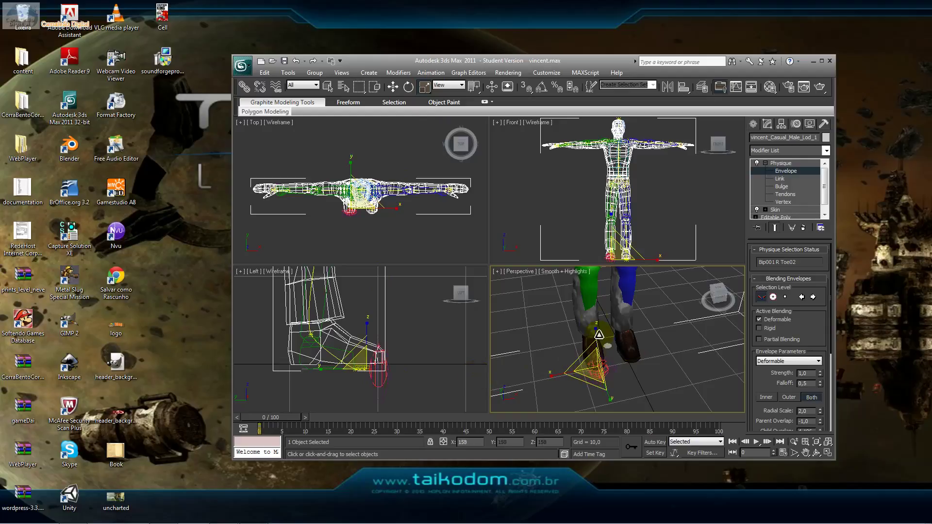
{"action": "left_click", "coordinate": [393, 86]}
{"action": "mouse_move", "coordinate": [384, 371]}
{"action": "left_mouse_down"}
{"action": "mouse_move", "coordinate": [404, 370]}
{"action": "mouse_move", "coordinate": [370, 369]}
{"action": "left_mouse_up"}
Give the Bip001 R Toe01 envelope Radial Scale 2,0 and slide it forward along the foot
{"action": "left_click", "coordinate": [371, 365]}
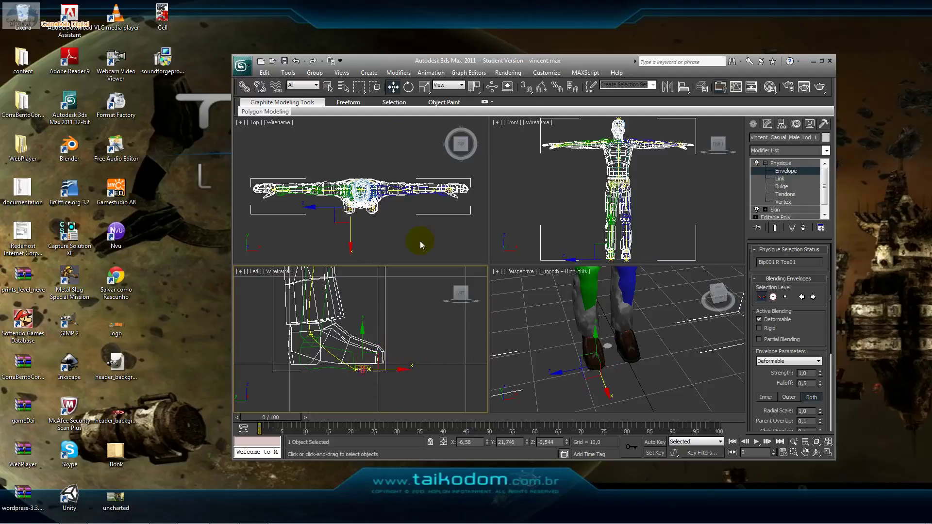
{"action": "left_click", "coordinate": [423, 87]}
{"action": "left_click_drag", "start_coordinate": [367, 367], "coordinate": [366, 281]}
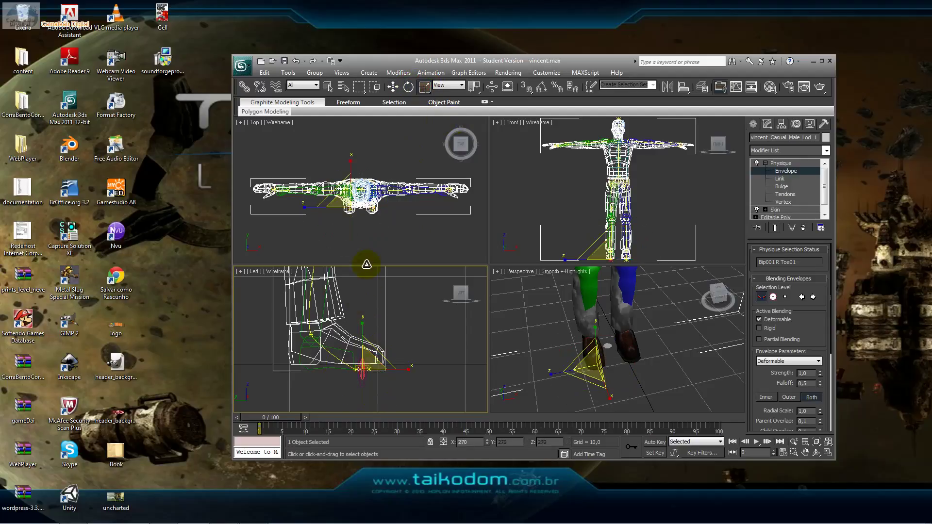
{"action": "left_click", "coordinate": [394, 88]}
{"action": "left_click_drag", "start_coordinate": [400, 368], "coordinate": [409, 375]}
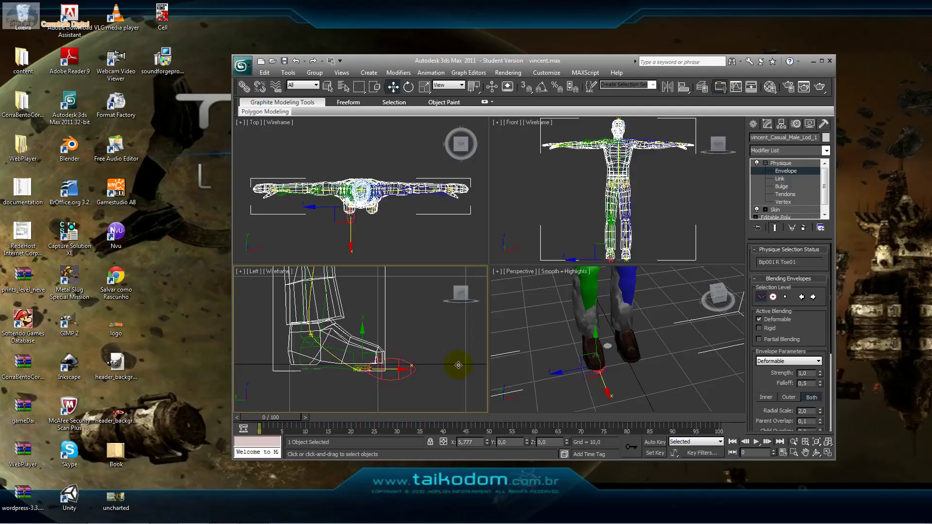
{"action": "left_click", "coordinate": [396, 371]}
Enlarge the Bip001 R Toe0 envelope to Radial Scale 4,0
{"action": "left_click", "coordinate": [363, 369]}
{"action": "key", "text": "r"}
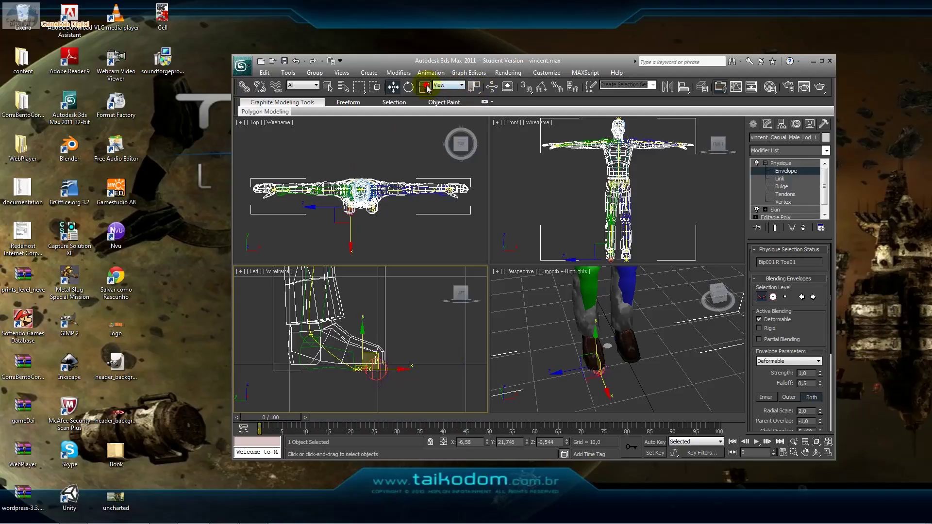
{"action": "left_click", "coordinate": [594, 368]}
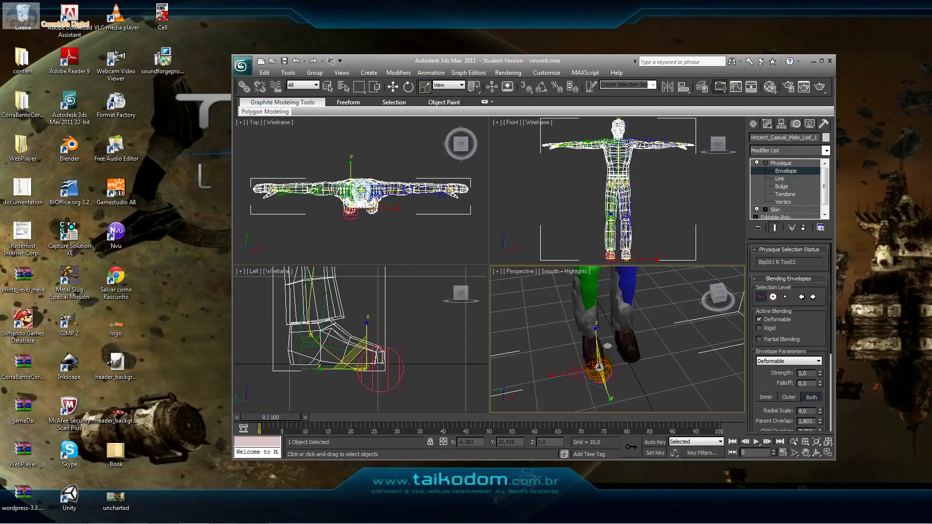
{"action": "left_click_drag", "start_coordinate": [593, 362], "coordinate": [586, 310]}
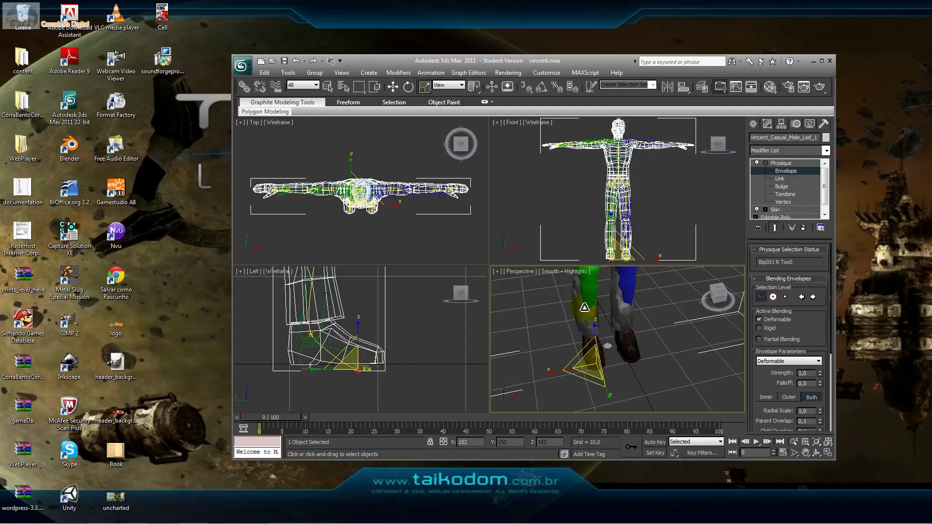
{"action": "left_click", "coordinate": [392, 86]}
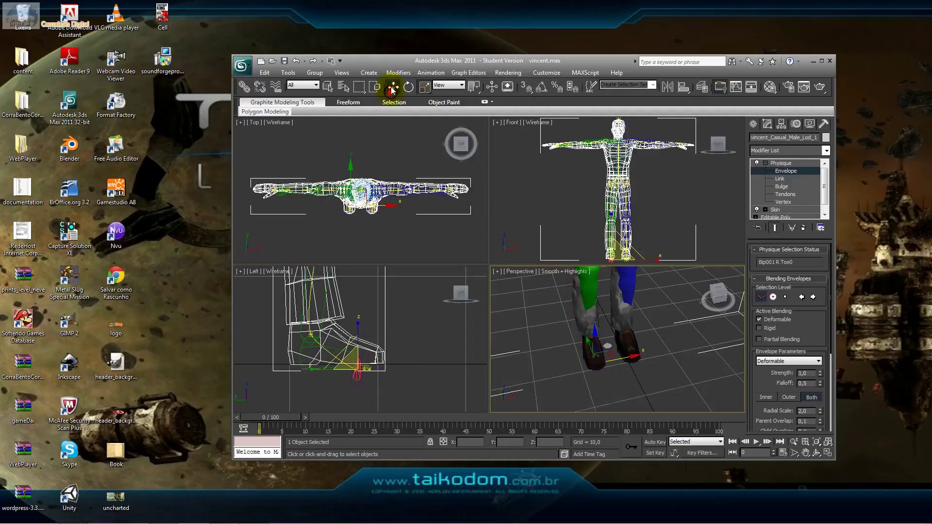
Scale up the Bip001 R Foot and L Foot envelopes
{"action": "left_click", "coordinate": [336, 369]}
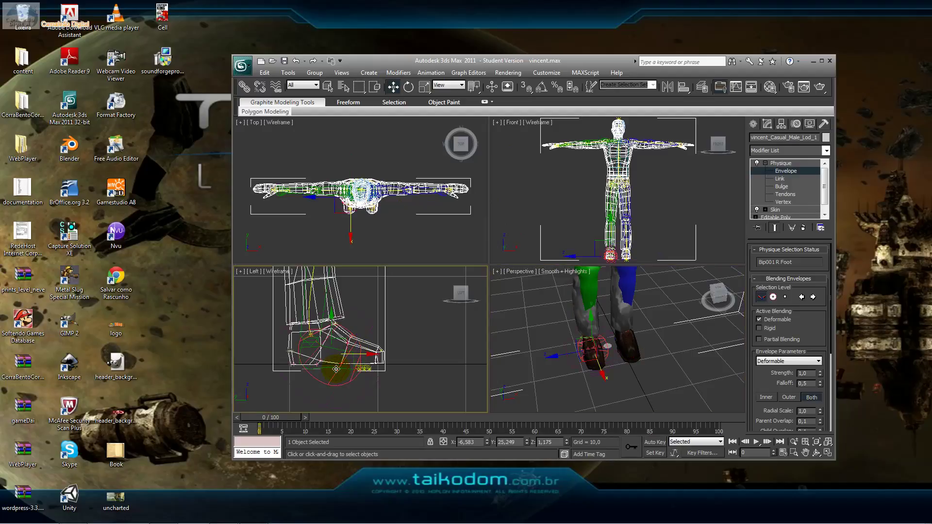
{"action": "left_click", "coordinate": [424, 87]}
{"action": "mouse_move", "coordinate": [586, 338]}
{"action": "left_mouse_down"}
{"action": "mouse_move", "coordinate": [580, 318]}
{"action": "mouse_move", "coordinate": [628, 332]}
{"action": "left_mouse_up"}
{"action": "left_click", "coordinate": [628, 332]}
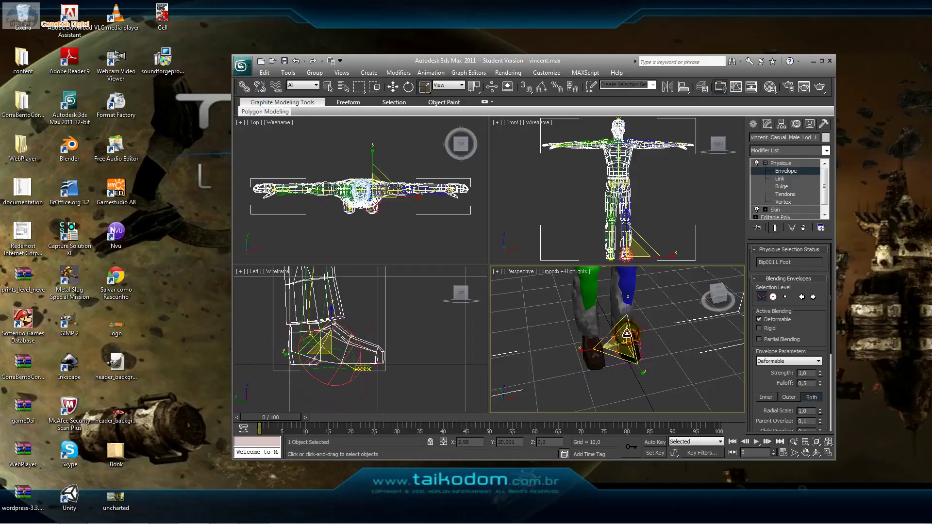
{"action": "left_click_drag", "start_coordinate": [622, 336], "coordinate": [616, 322]}
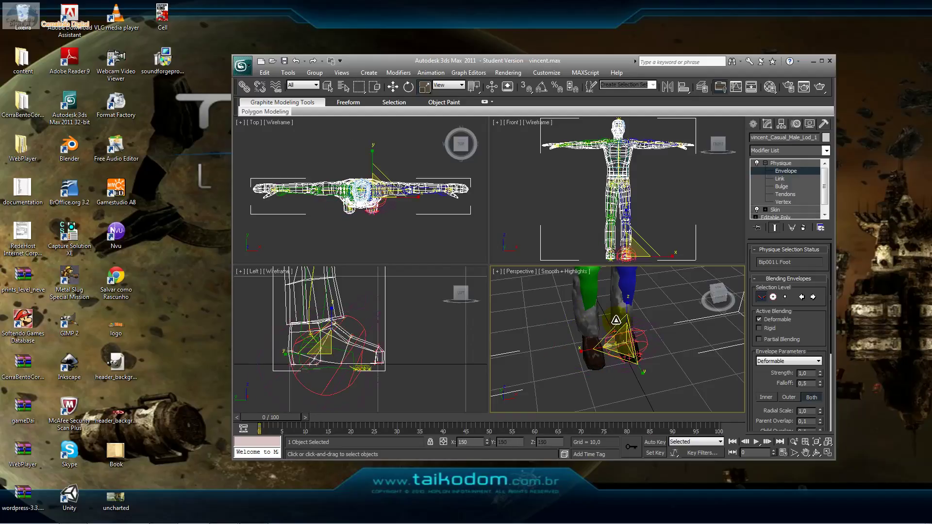
Move the R Toe0 envelope forward, then select the Bip001 L Toe0 envelope
{"action": "left_click", "coordinate": [359, 370]}
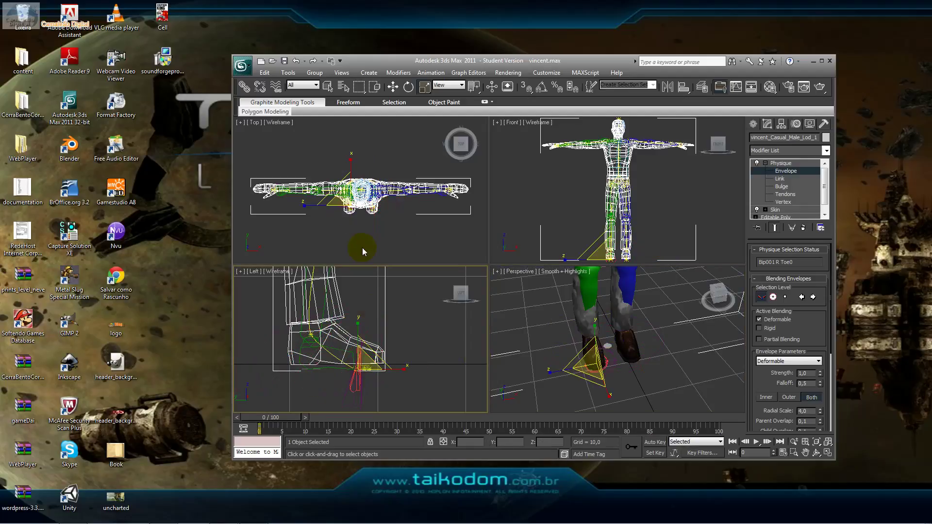
{"action": "left_click", "coordinate": [393, 87]}
{"action": "mouse_move", "coordinate": [397, 368]}
{"action": "left_mouse_down"}
{"action": "mouse_move", "coordinate": [418, 373]}
{"action": "mouse_move", "coordinate": [360, 370]}
{"action": "left_mouse_up"}
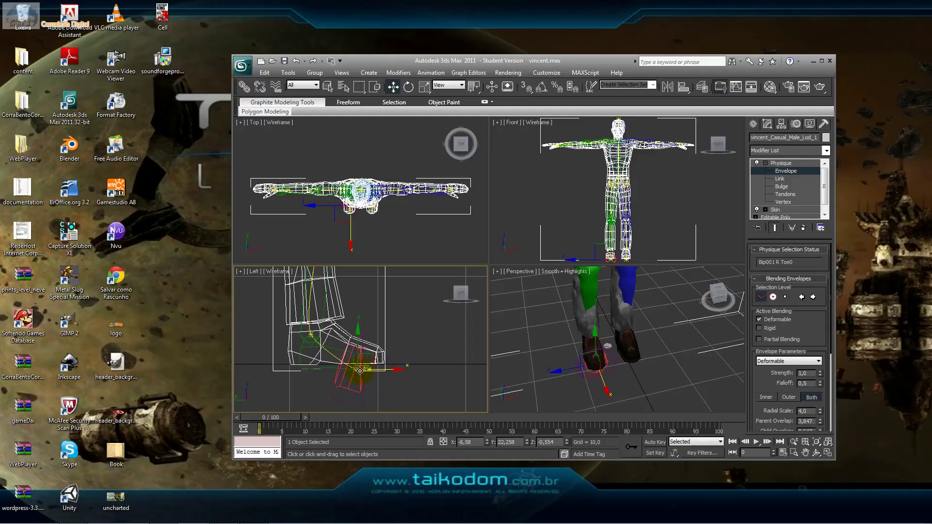
{"action": "left_click", "coordinate": [358, 369]}
{"action": "left_click", "coordinate": [424, 87]}
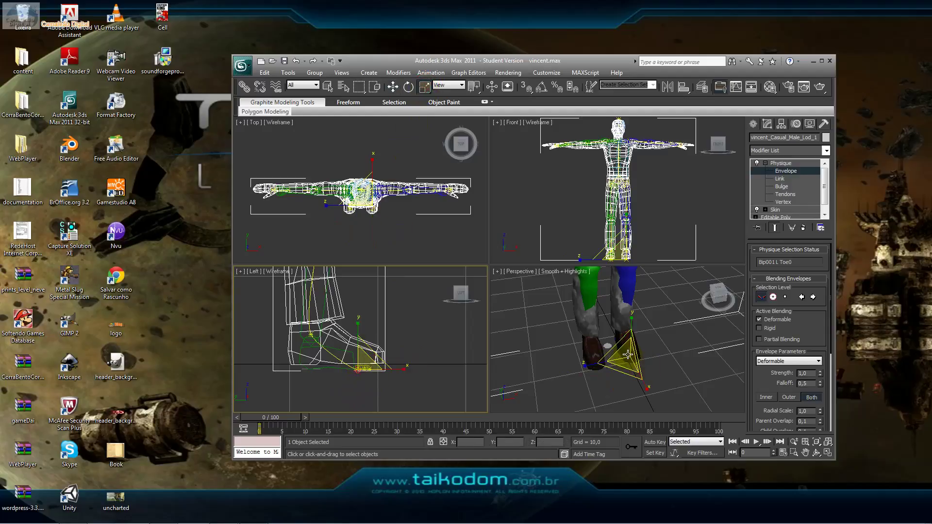
{"action": "left_click", "coordinate": [627, 355]}
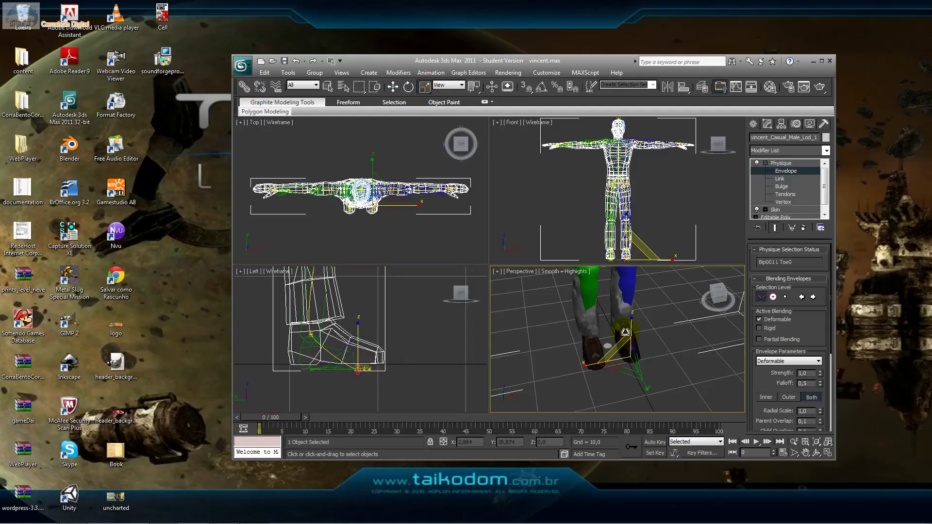